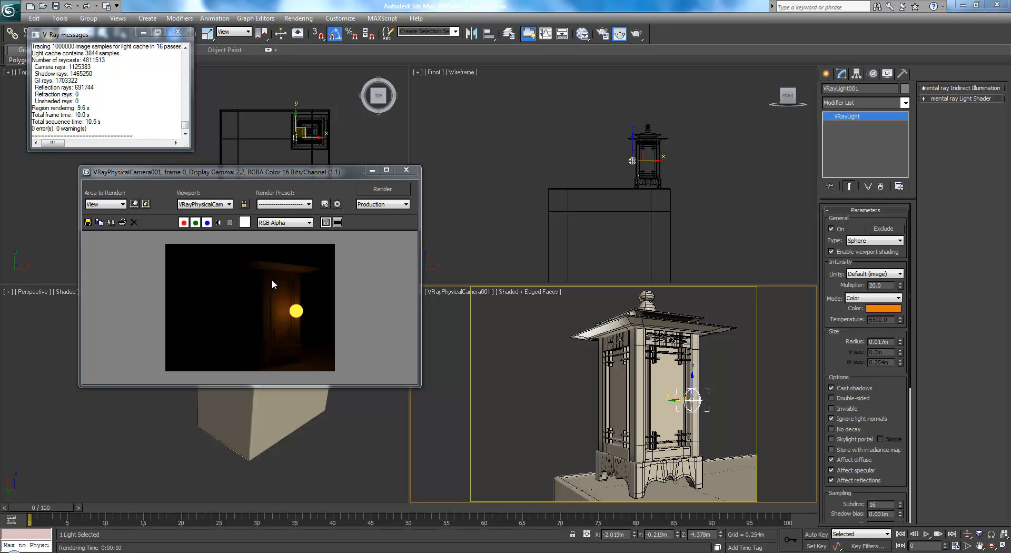
# Close the render window, set the camera viewport to Realistic shading and check it against the lantern reference photo
pyautogui.click(404, 171)
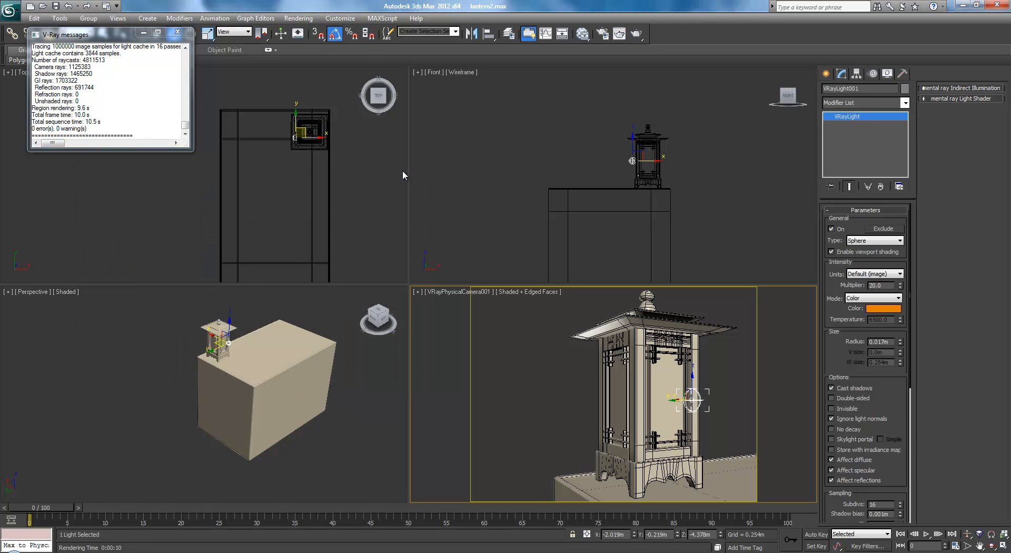
pyautogui.click(532, 296)
pyautogui.click(531, 293)
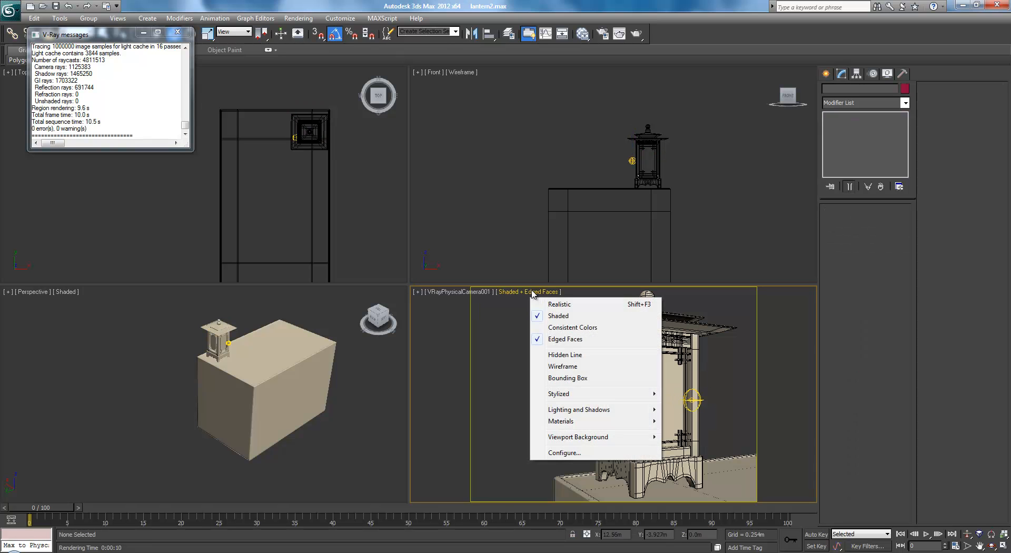
pyautogui.click(547, 301)
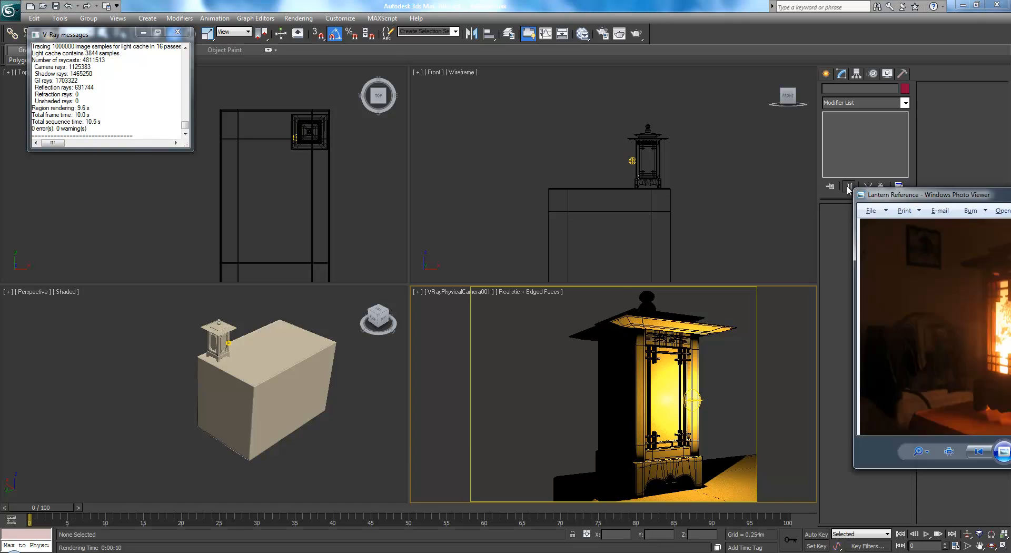
pyautogui.moveTo(1010, 211); pyautogui.dragTo(271, 144)
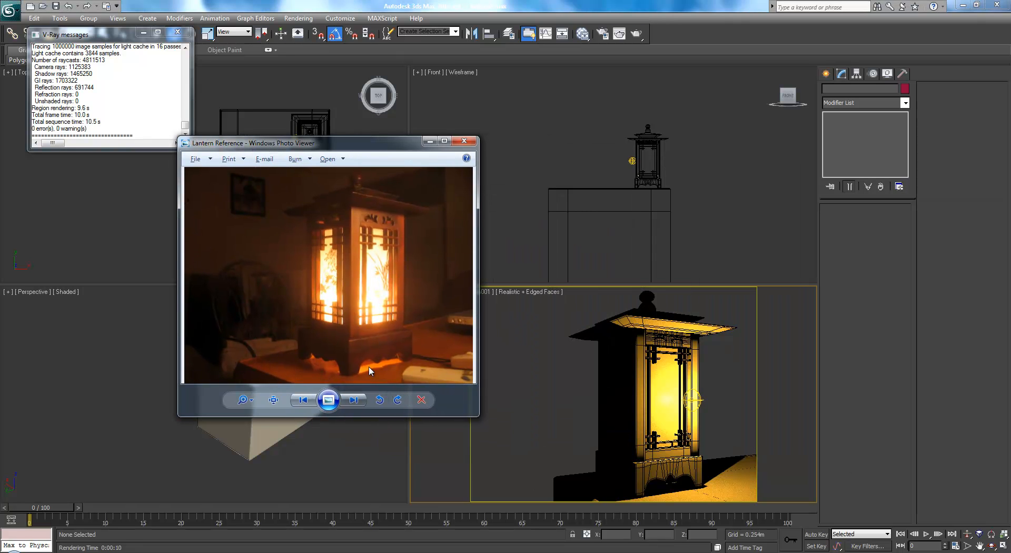
pyautogui.moveTo(321, 148); pyautogui.dragTo(1010, 179)
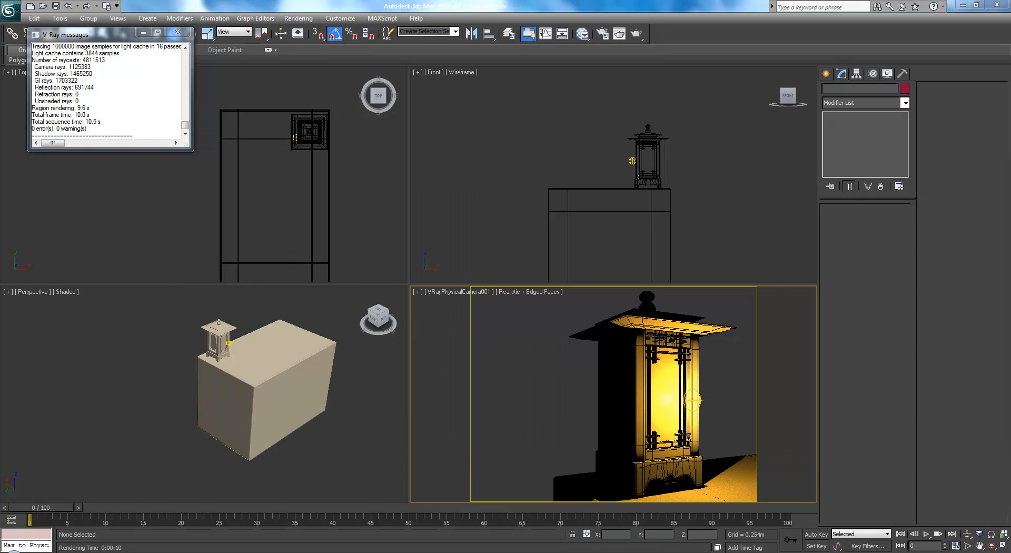
# Move the spherical V-Ray light up and away from the lantern to about X -2.75 m, Y -0.25 m, Z -3.99 m
pyautogui.click(630, 158)
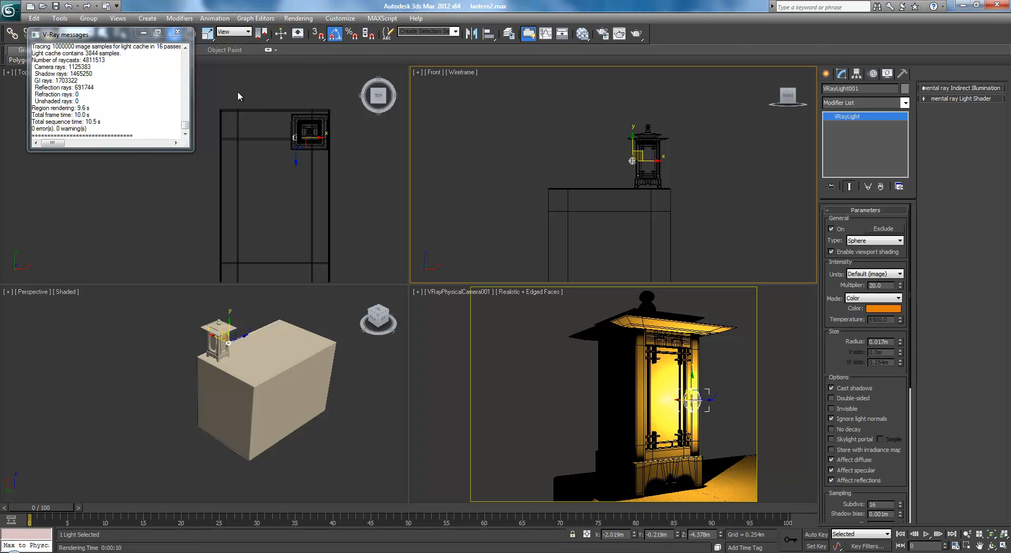
pyautogui.click(178, 32)
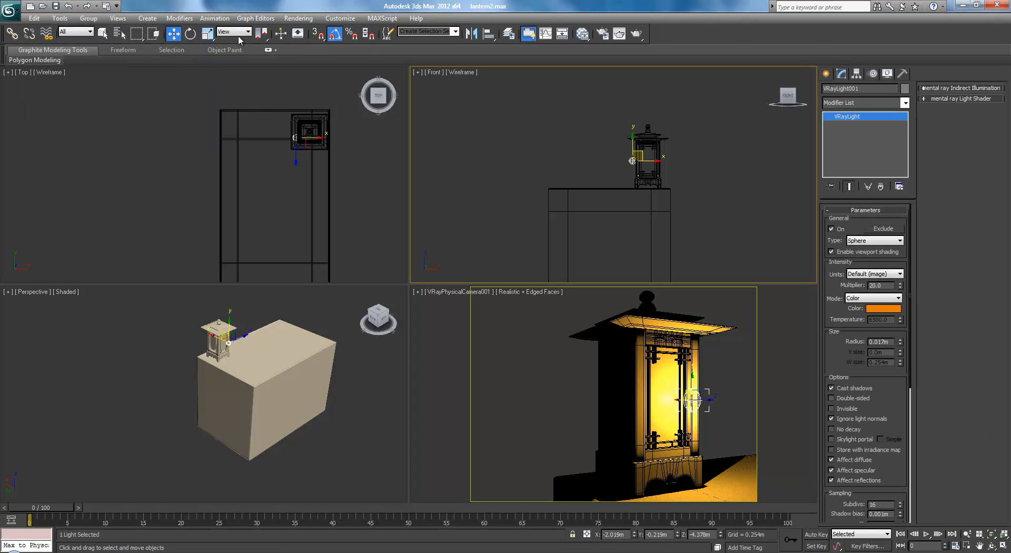
pyautogui.click(294, 125)
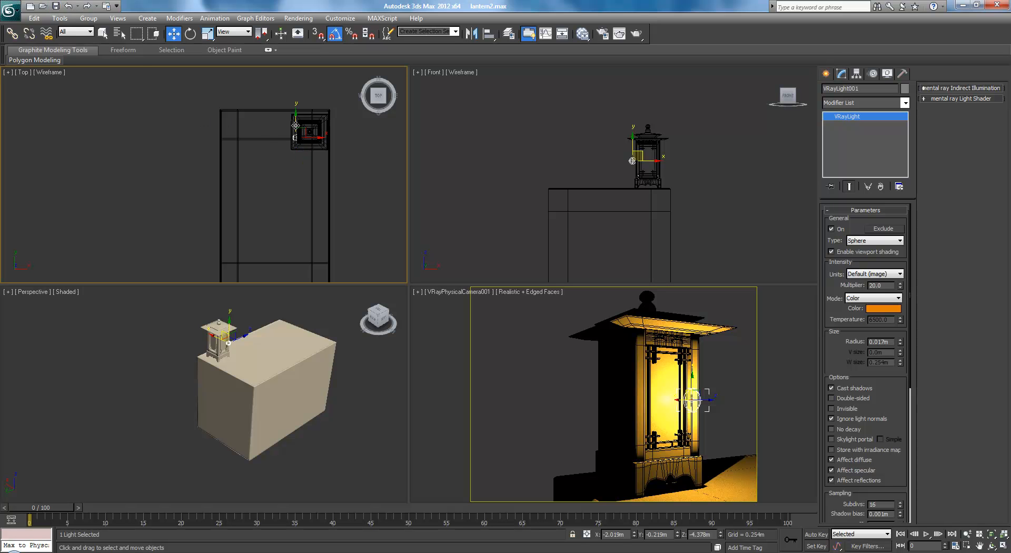
pyautogui.moveTo(294, 125); pyautogui.dragTo(204, 131)
pyautogui.rightClick(495, 150)
pyautogui.moveTo(517, 142); pyautogui.dragTo(518, 89)
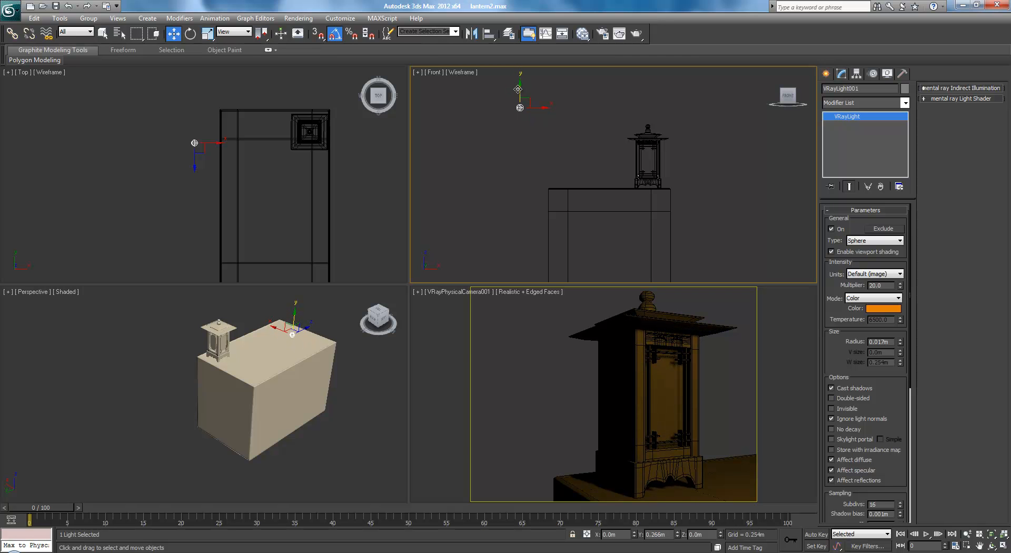
pyautogui.moveTo(518, 89); pyautogui.dragTo(518, 89)
pyautogui.rightClick(217, 143)
pyautogui.moveTo(222, 141); pyautogui.dragTo(193, 142)
pyautogui.rightClick(483, 133)
pyautogui.moveTo(480, 91); pyautogui.dragTo(493, 65)
# Set the sphere light's multiplier to 100 and render the VRayPhysicalCamera001 view
pyautogui.moveTo(887, 284); pyautogui.dragTo(797, 273)
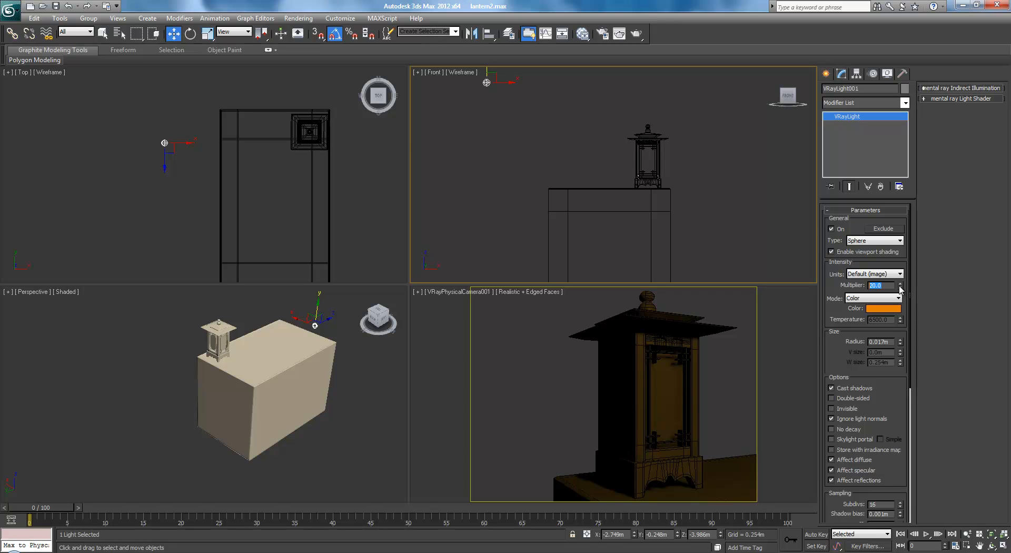
pyautogui.write('10')
pyautogui.press('Return')
pyautogui.rightClick(445, 355)
pyautogui.click(636, 33)
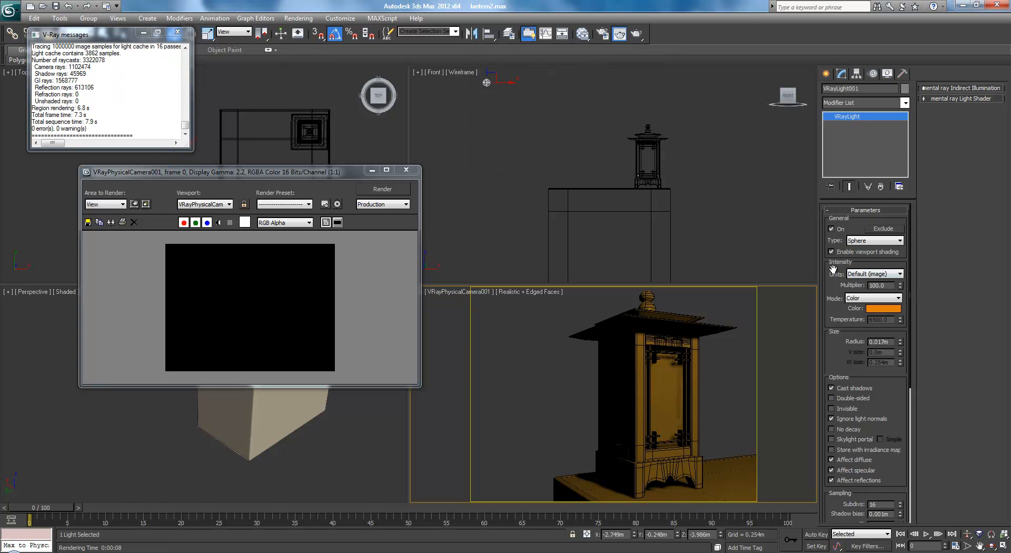
# Raise the sphere light's multiplier to 1000 and render the camera view again
pyautogui.doubleClick(892, 285)
pyautogui.write('1000')
pyautogui.press('Return')
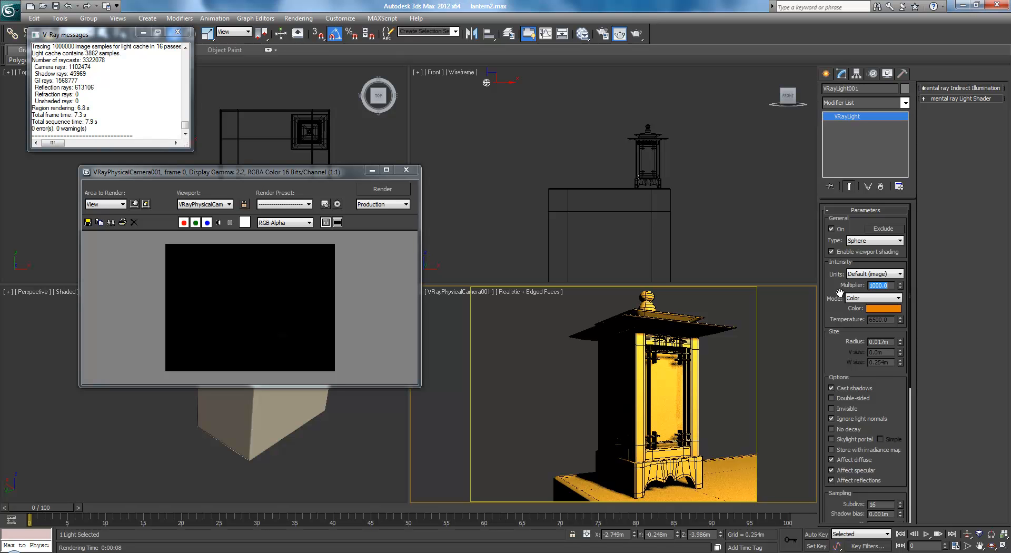
pyautogui.click(374, 189)
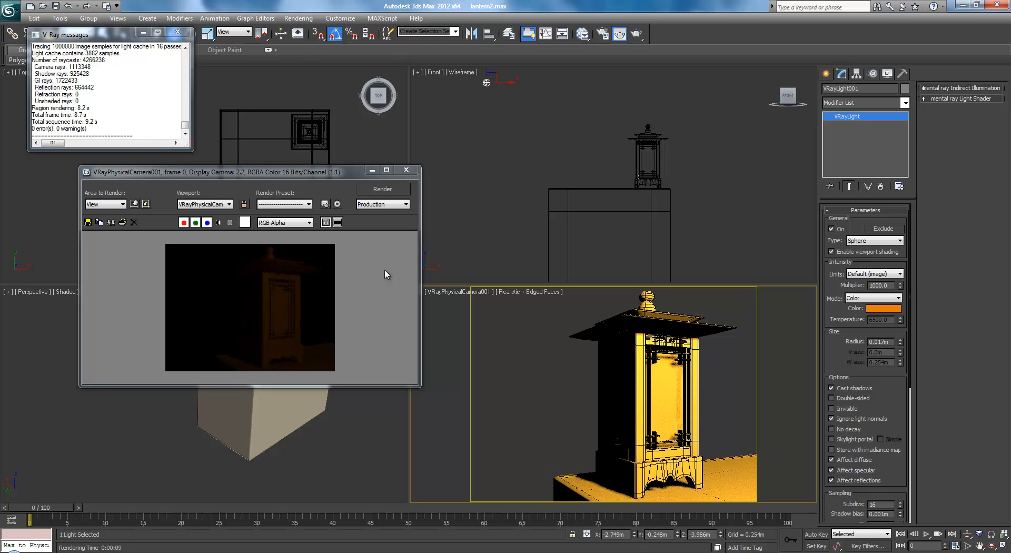
# Lower the sphere light to about Z -4.05 m, render the camera view and close the render window
pyautogui.moveTo(523, 97); pyautogui.dragTo(527, 113, button='middle')
pyautogui.moveTo(500, 81); pyautogui.dragTo(494, 93)
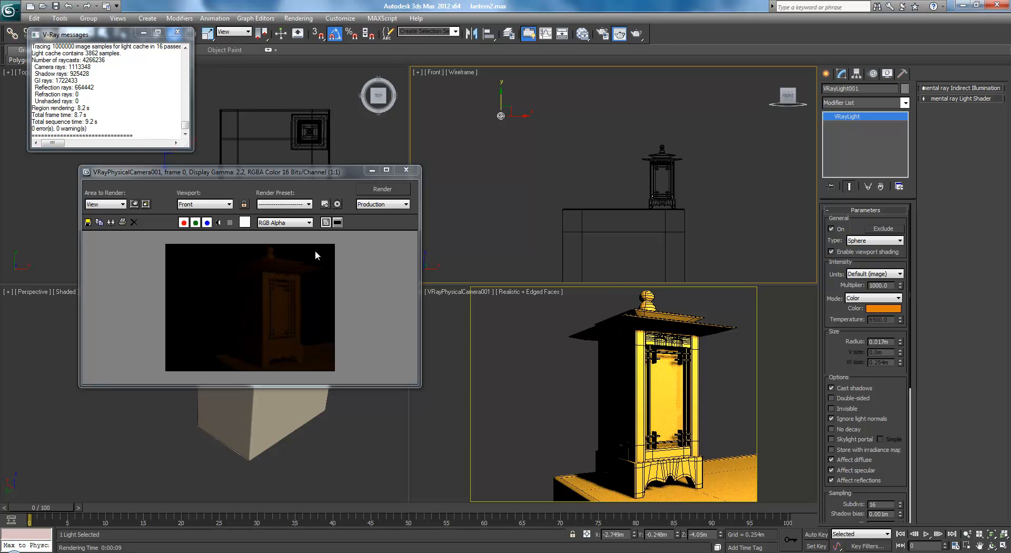
pyautogui.click(381, 190)
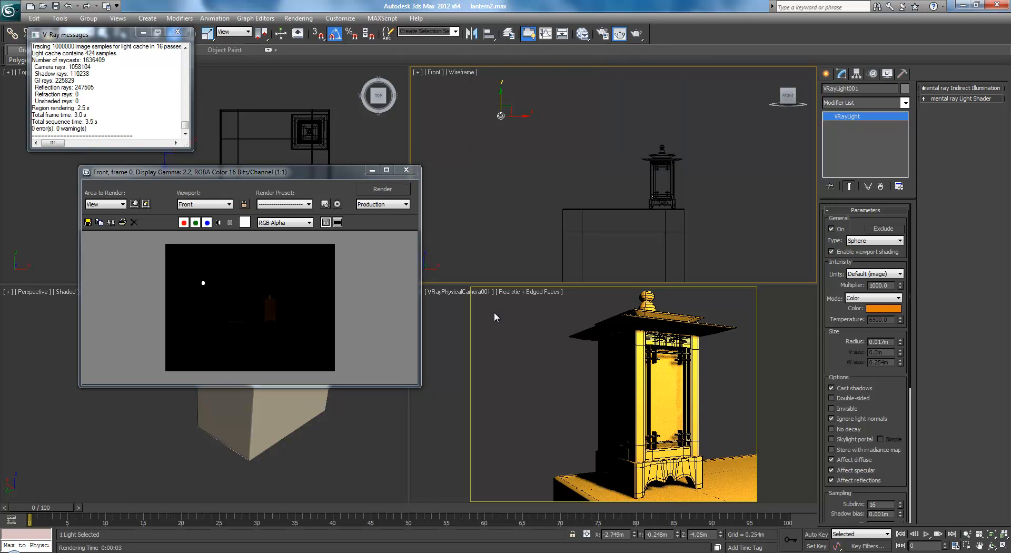
pyautogui.rightClick(460, 325)
pyautogui.click(377, 190)
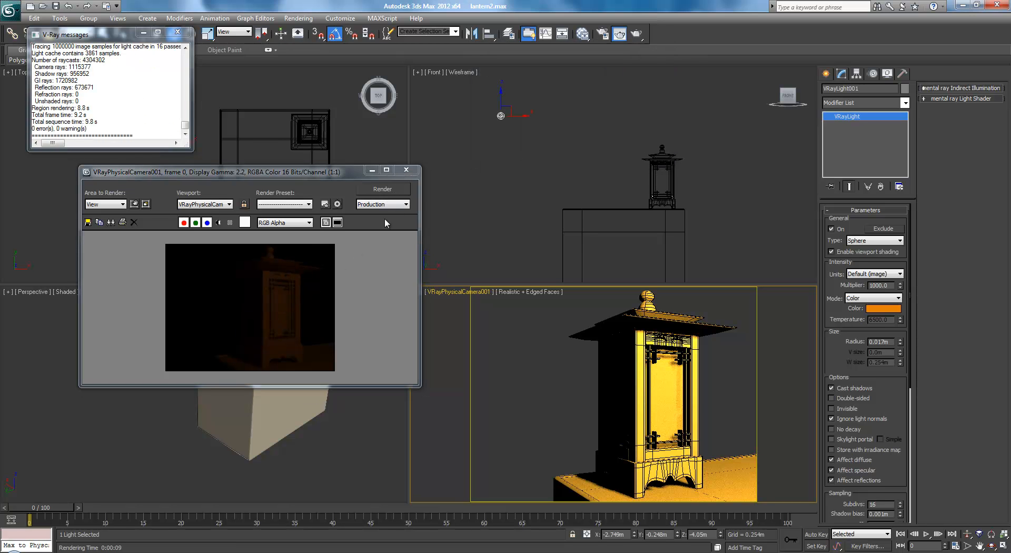
pyautogui.click(402, 173)
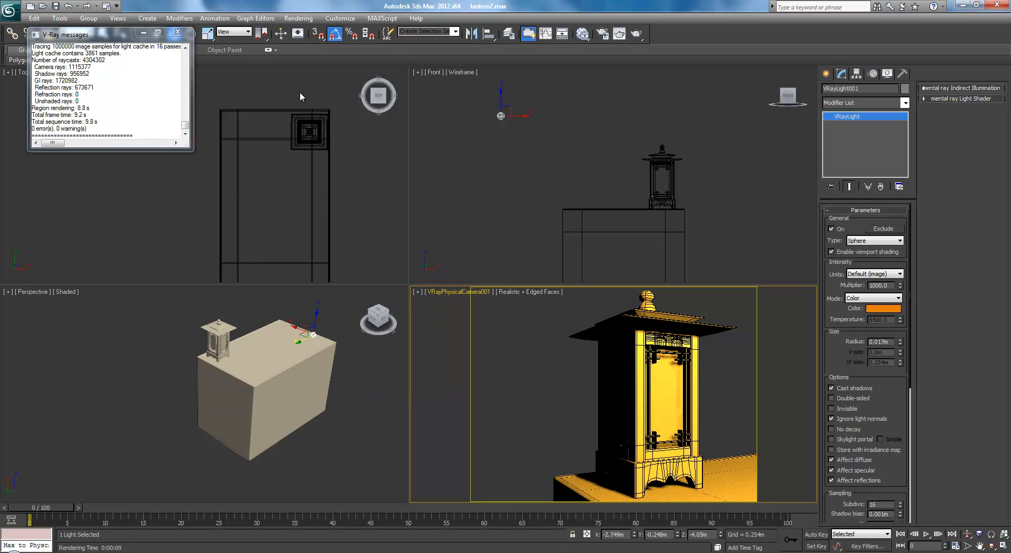
# Close the V-Ray messages window and minimize the Slate Material Editor to get back to the scene and render
pyautogui.click(177, 34)
pyautogui.rightClick(346, 163)
pyautogui.scroll(-2, 254, 166)
pyautogui.click(342, 177)
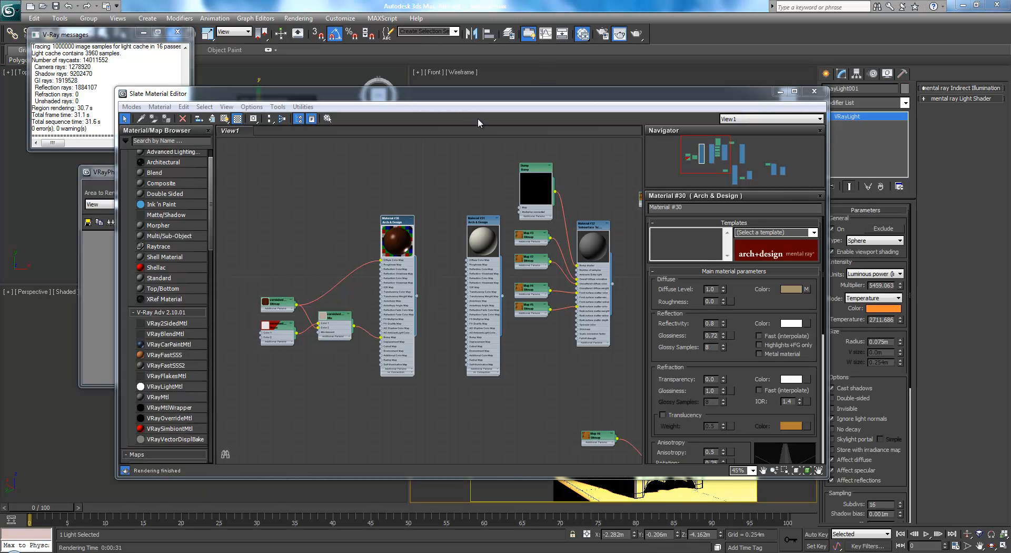
pyautogui.click(780, 91)
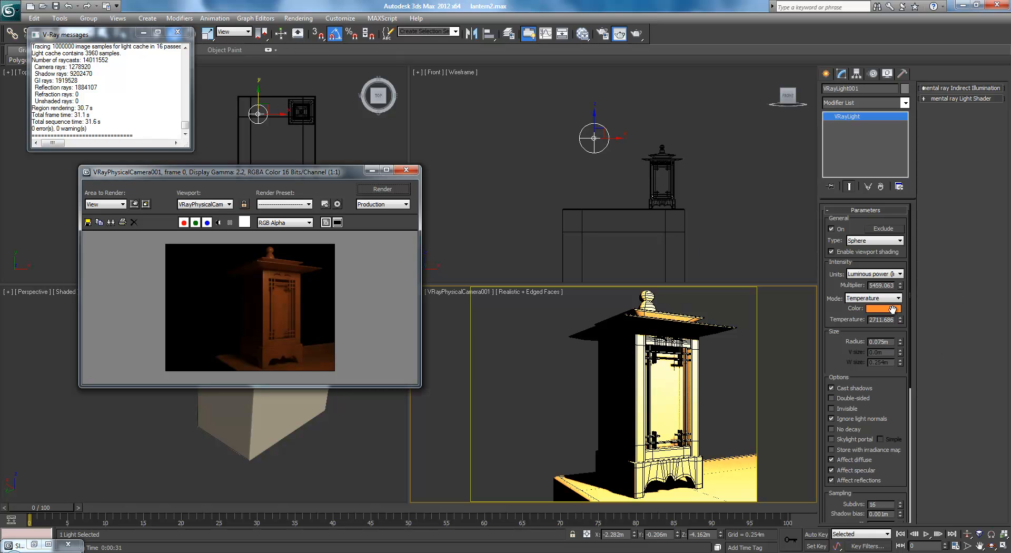
# Compare the render with the lantern reference photo and inspect the light's intensity units and colour temperature settings
pyautogui.hotkey('alt', 'Tab')
pyautogui.moveTo(633, 97); pyautogui.dragTo(571, 32)
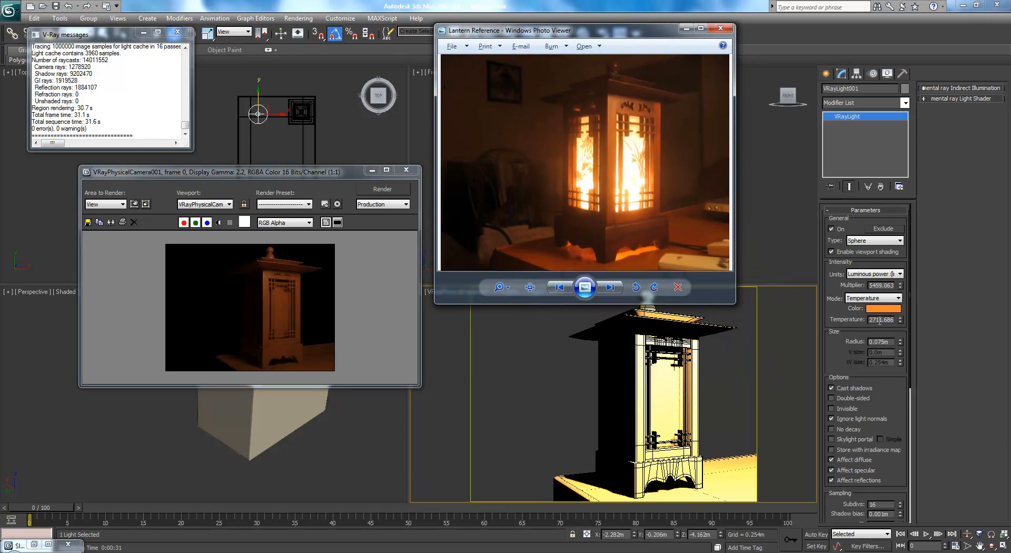
pyautogui.click(887, 304)
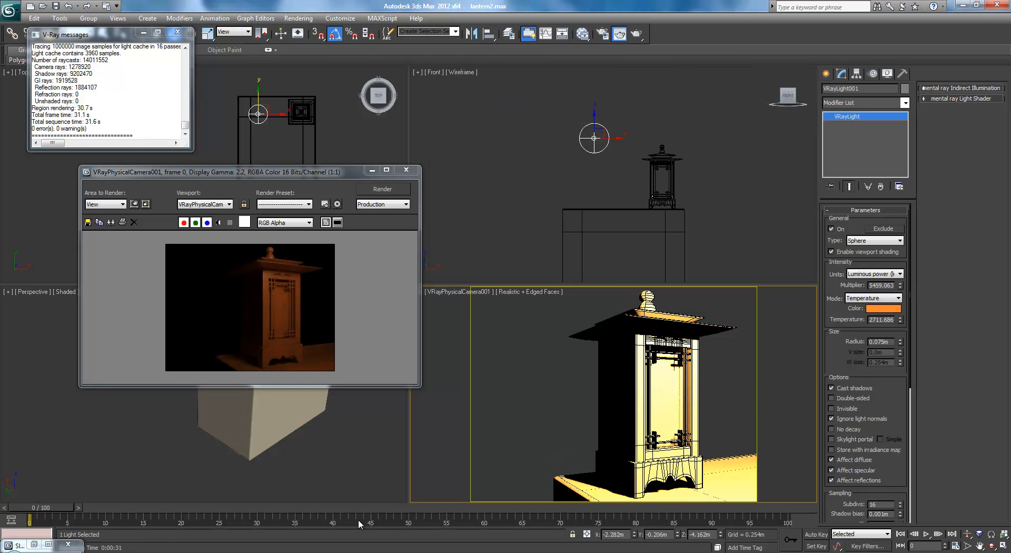
pyautogui.click(894, 279)
pyautogui.click(888, 290)
pyautogui.hotkey('alt', 'Tab')
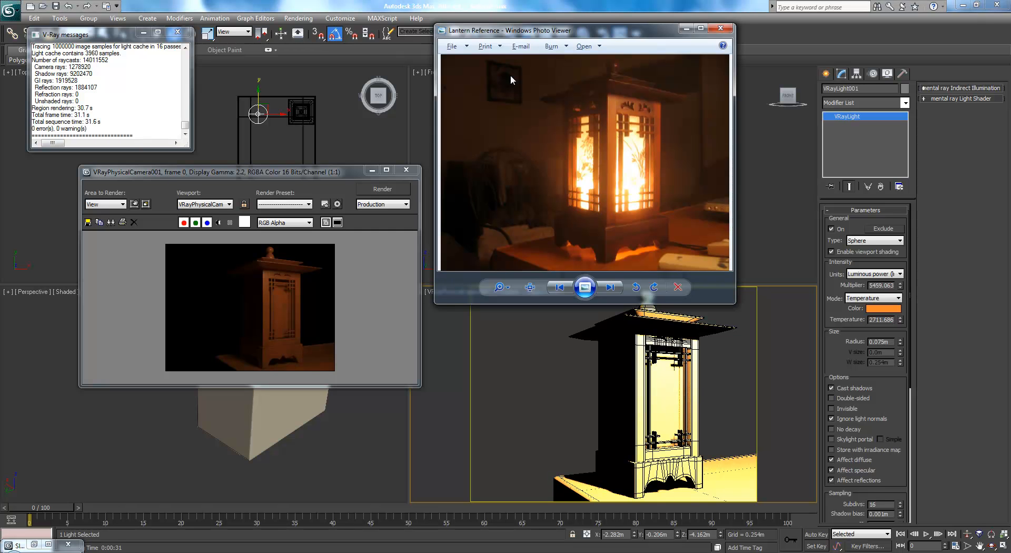
pyautogui.moveTo(544, 34); pyautogui.dragTo(490, 146)
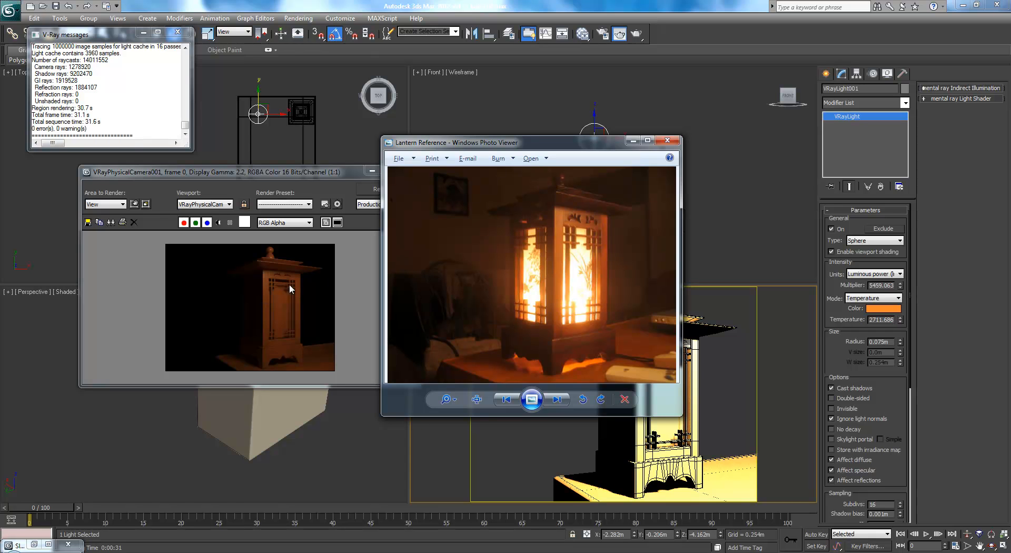
# Minimize the render and V-Ray messages windows and move the reference photo out of the workspace
pyautogui.click(628, 141)
pyautogui.click(371, 169)
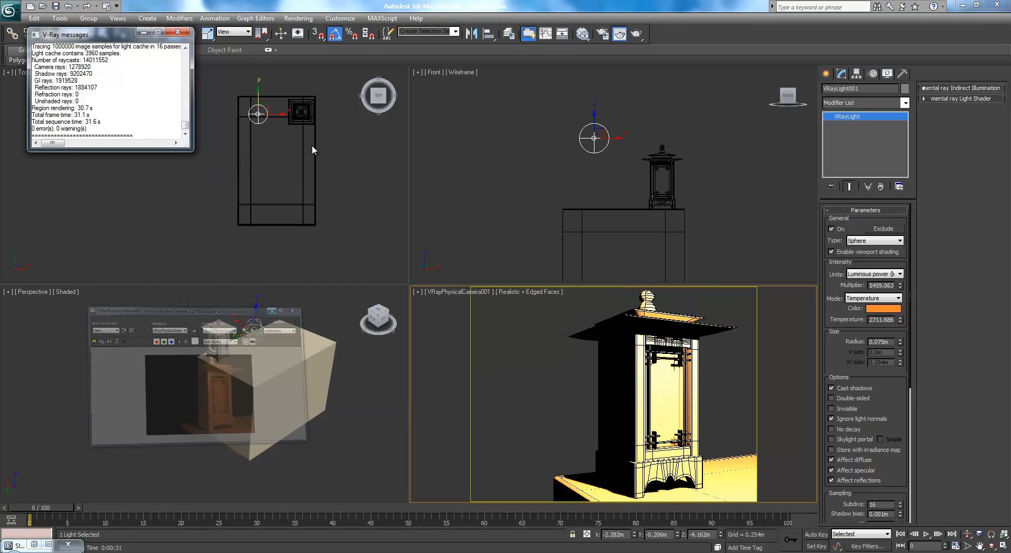
pyautogui.click(143, 32)
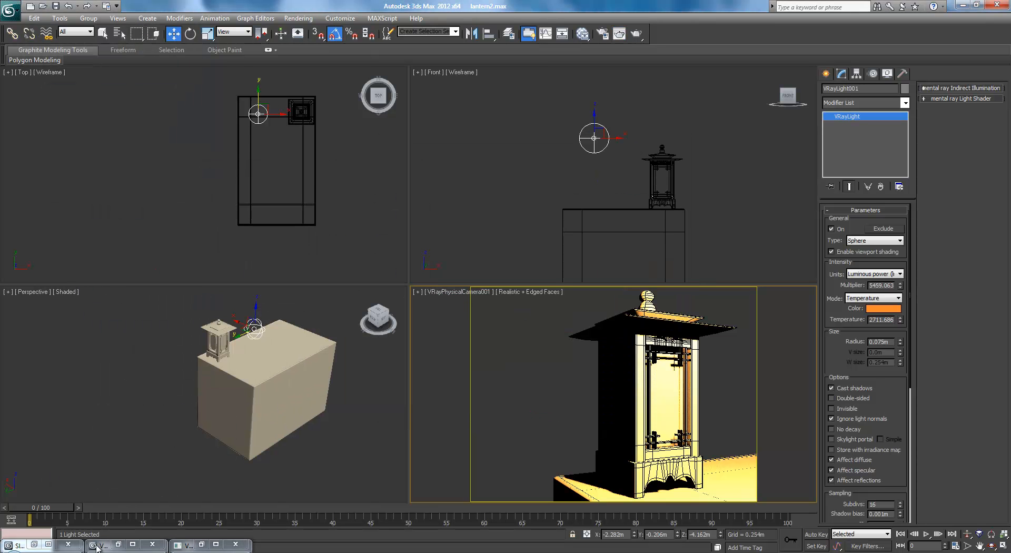
pyautogui.click(255, 552)
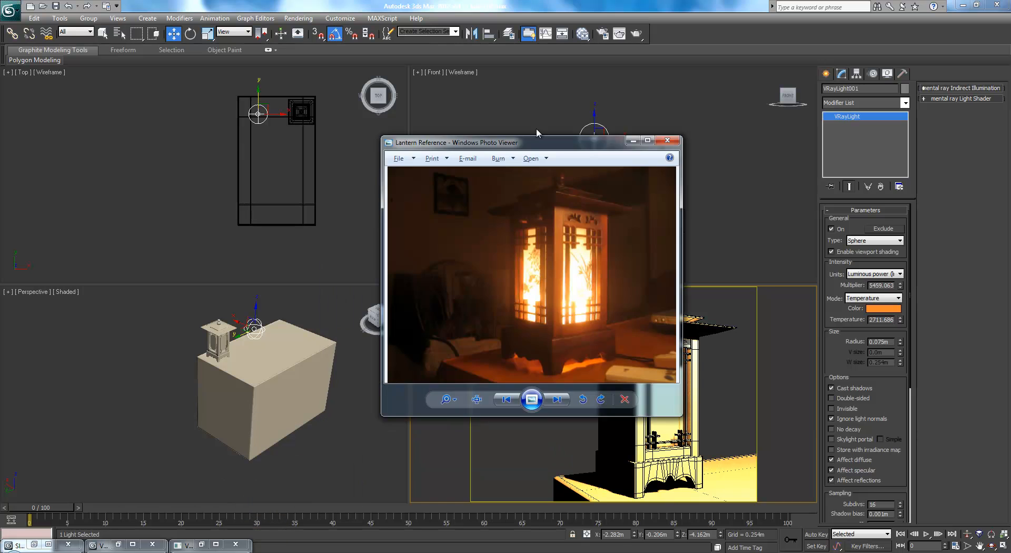
pyautogui.moveTo(534, 143); pyautogui.dragTo(1010, 143)
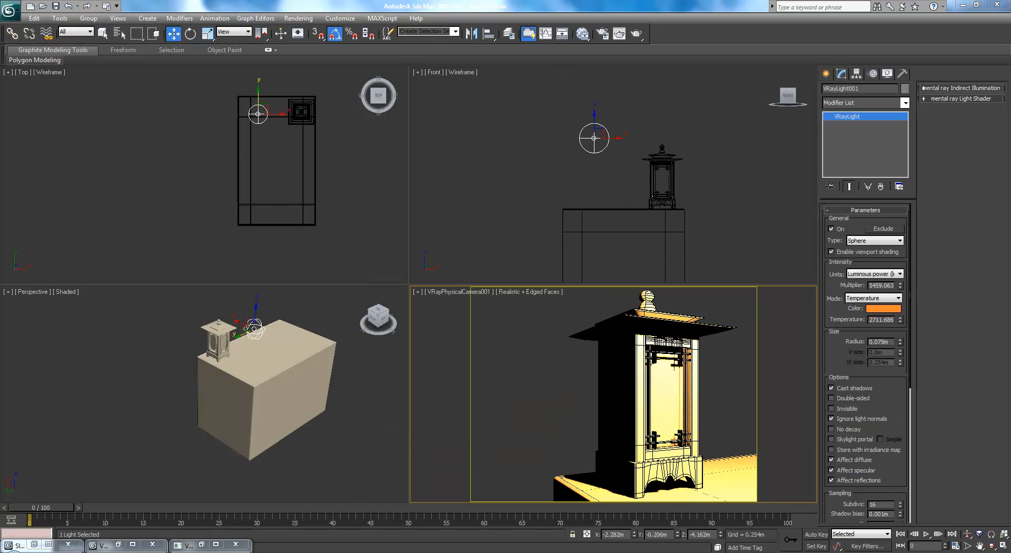
# Create a plane about 3.21 m long and 4.79 m wide around the table in the Top view
pyautogui.rightClick(343, 293)
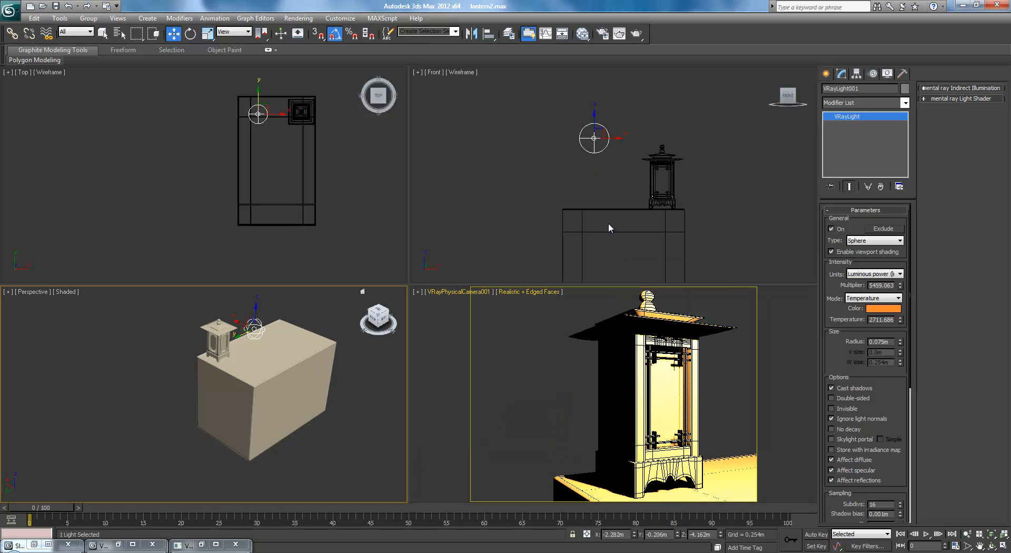
pyautogui.click(826, 73)
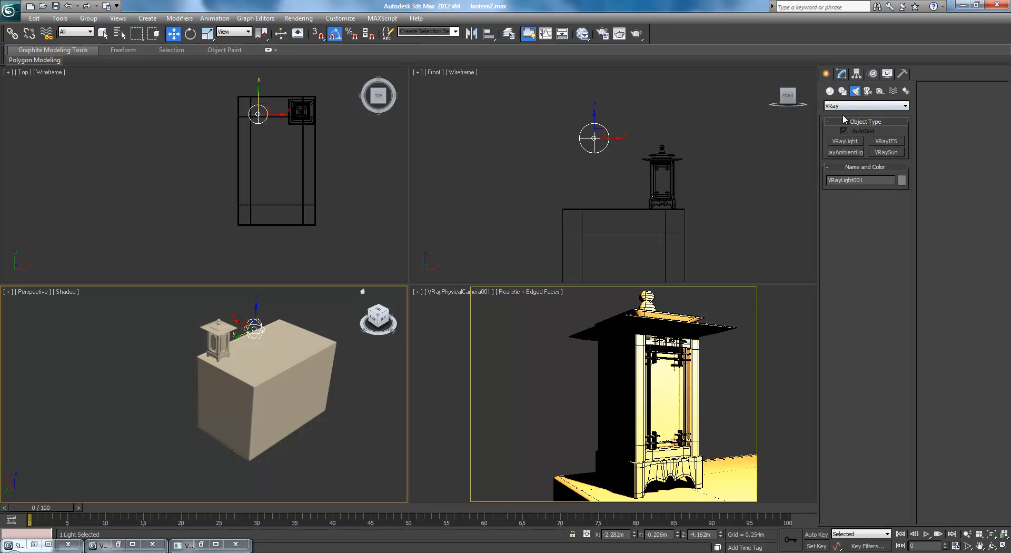
pyautogui.click(830, 92)
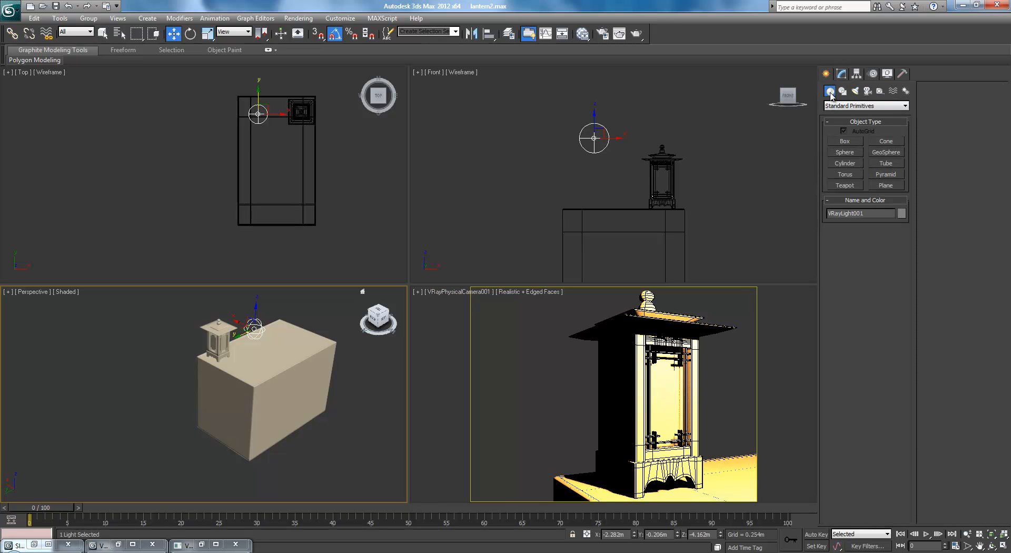
pyautogui.click(886, 186)
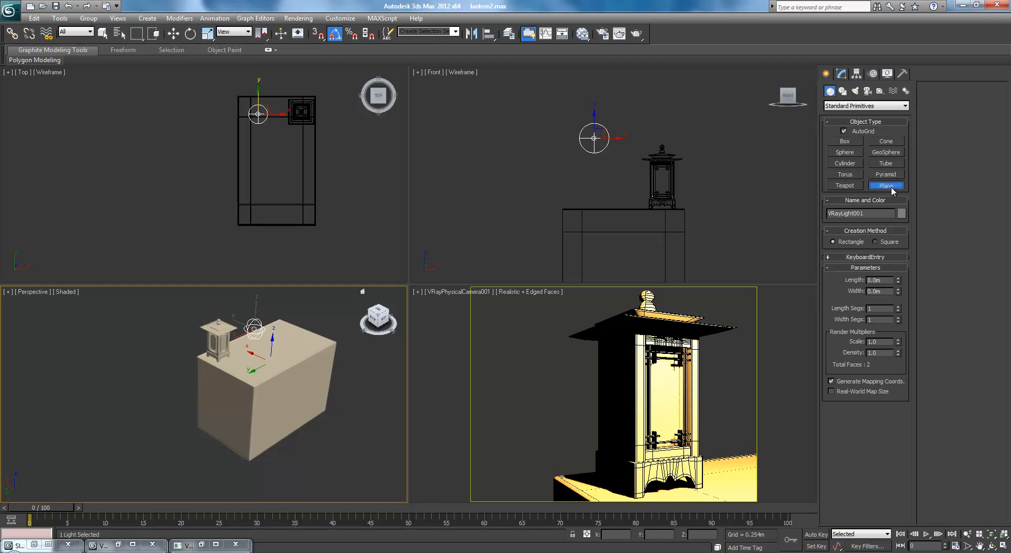
pyautogui.moveTo(332, 176); pyautogui.dragTo(338, 195, button='middle')
pyautogui.scroll(-3, 338, 195)
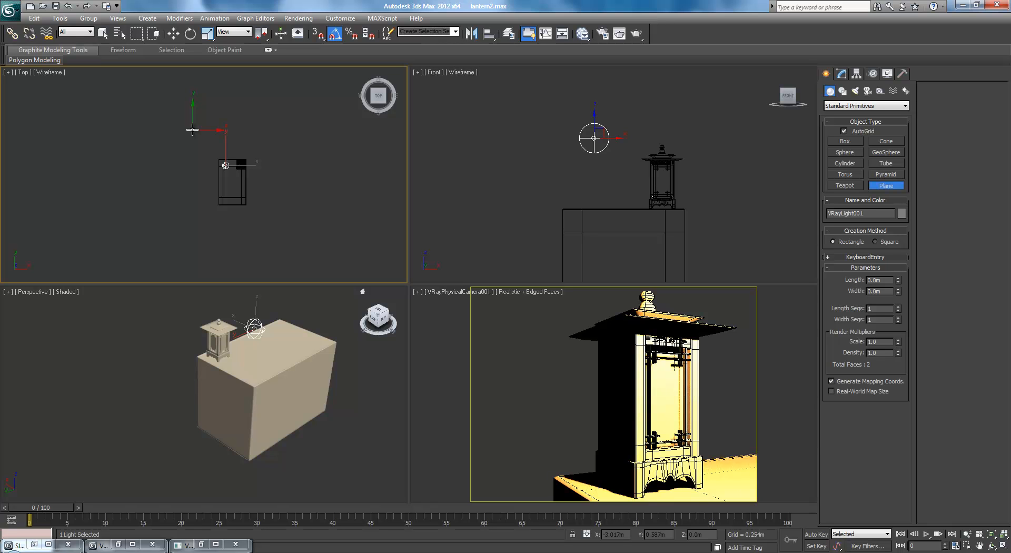
pyautogui.moveTo(193, 130); pyautogui.dragTo(405, 271)
pyautogui.scroll(-2, 221, 194)
pyautogui.moveTo(336, 232); pyautogui.dragTo(232, 239, button='middle')
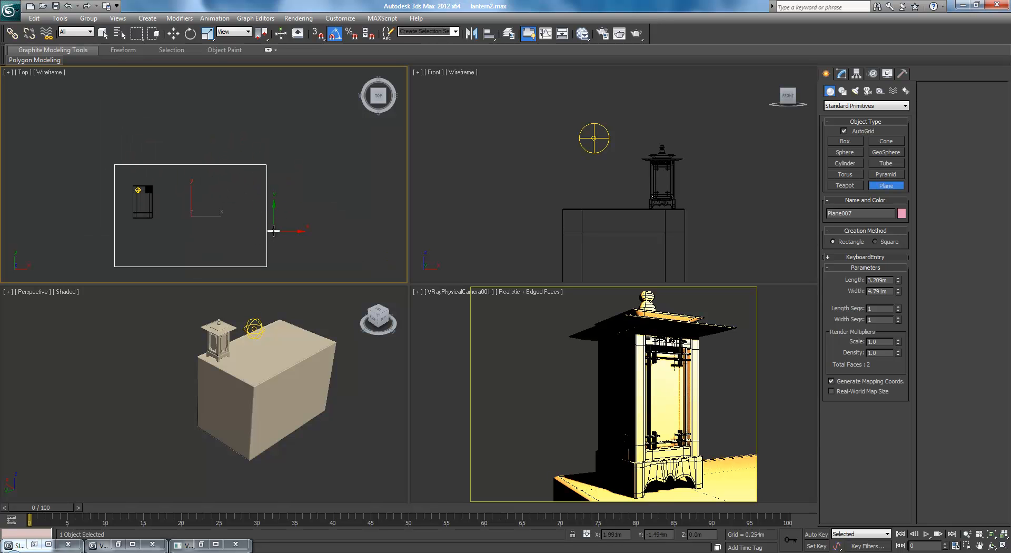
# Convert the plane to an Editable Poly and enlarge it by moving its far and right-hand edge vertices outward in the Top view
pyautogui.hotkey('alt', 'e')
pyautogui.press('w')
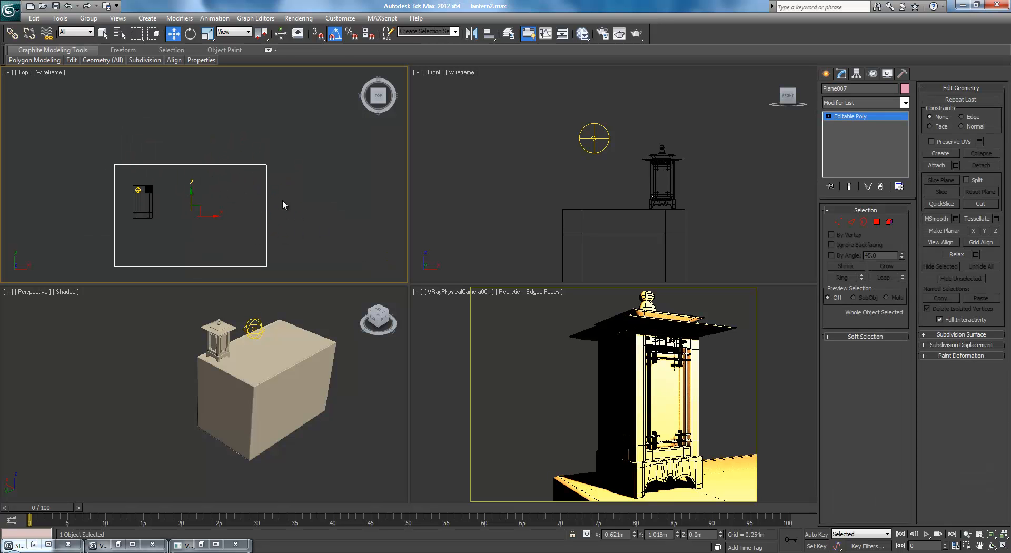
pyautogui.press('1')
pyautogui.moveTo(65, 137); pyautogui.dragTo(285, 187)
pyautogui.moveTo(191, 146); pyautogui.dragTo(301, 273)
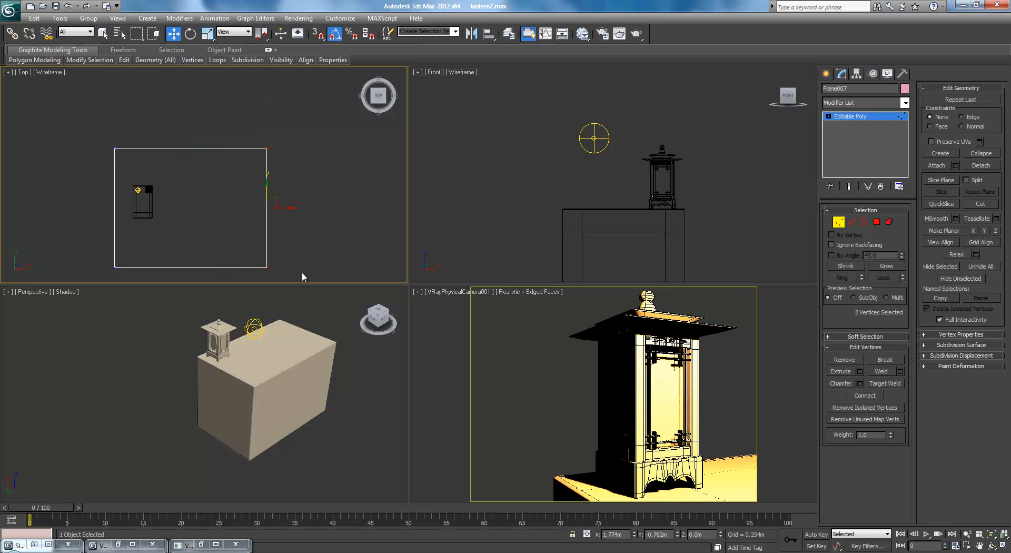
pyautogui.moveTo(293, 208); pyautogui.dragTo(311, 187)
pyautogui.rightClick(454, 349)
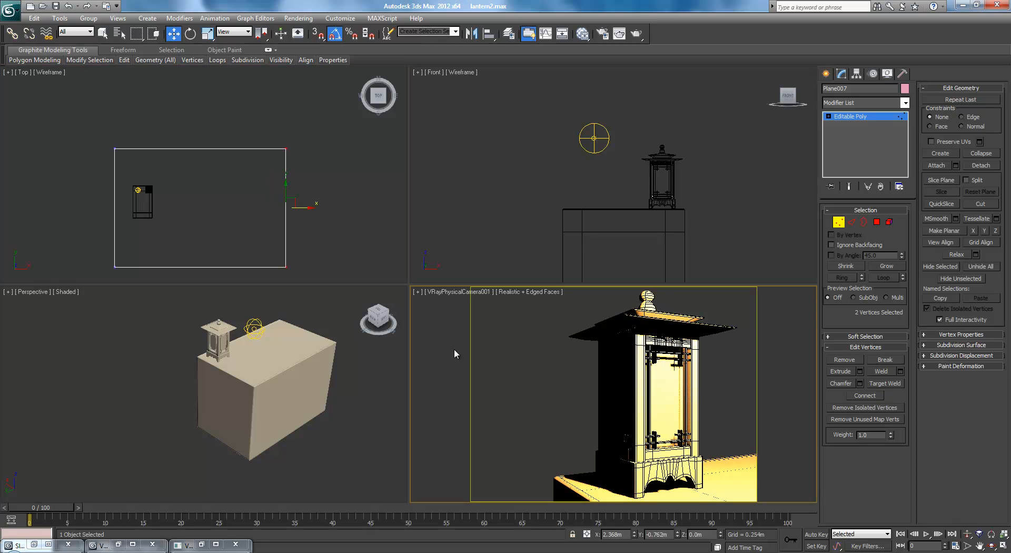
pyautogui.rightClick(360, 254)
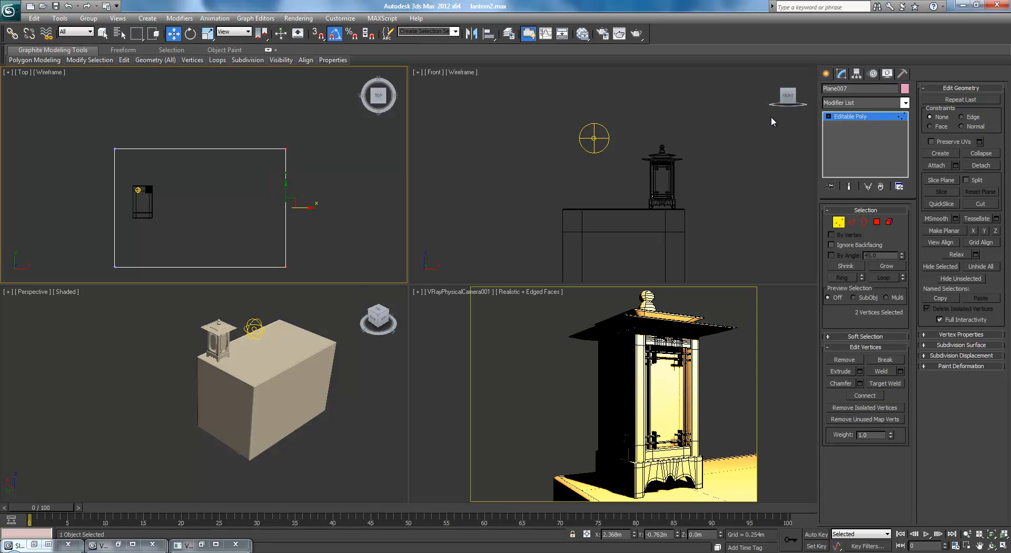
pyautogui.click(826, 73)
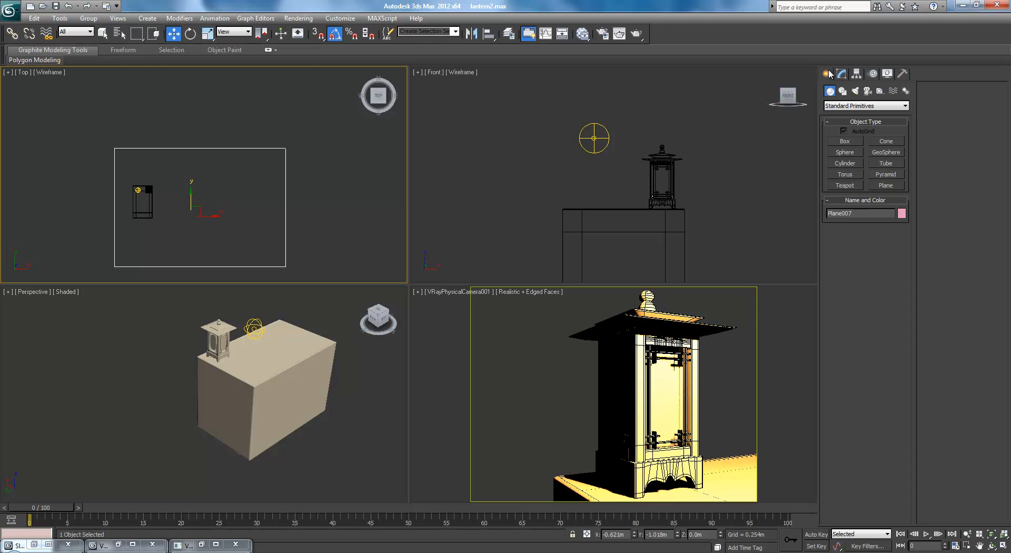
# Lower the plane beneath the table to a height of about Z -5.32 m
pyautogui.rightClick(347, 378)
pyautogui.scroll(-5, 346, 378)
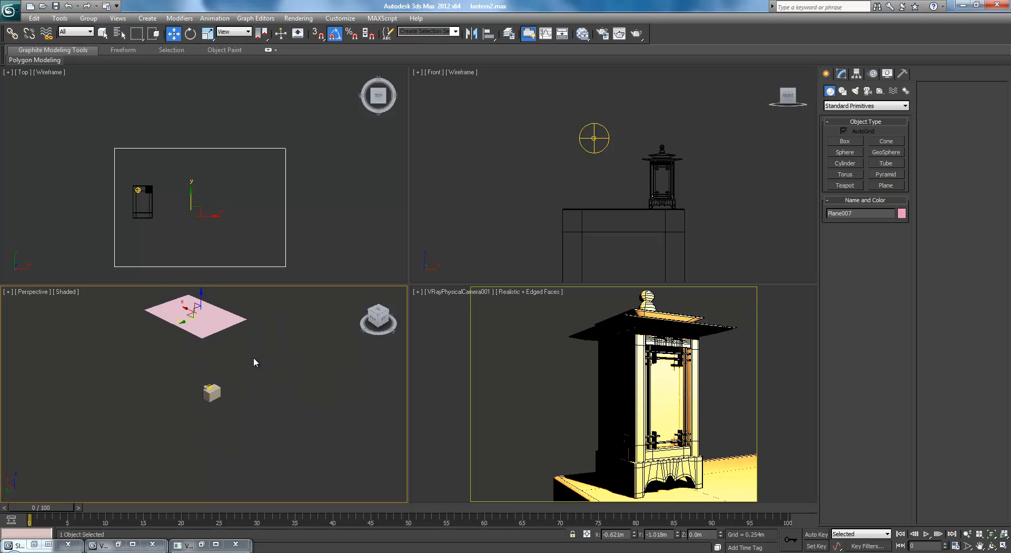
pyautogui.scroll(2, 254, 359)
pyautogui.moveTo(253, 358); pyautogui.dragTo(265, 413, button='middle')
pyautogui.moveTo(227, 330); pyautogui.dragTo(233, 437)
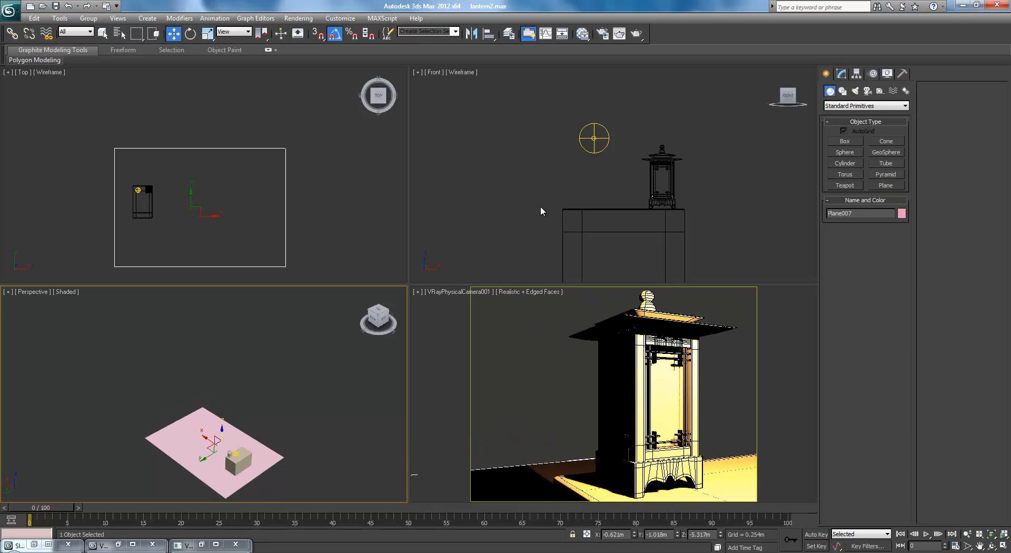
pyautogui.scroll(2, 544, 212)
pyautogui.scroll(-5, 546, 181)
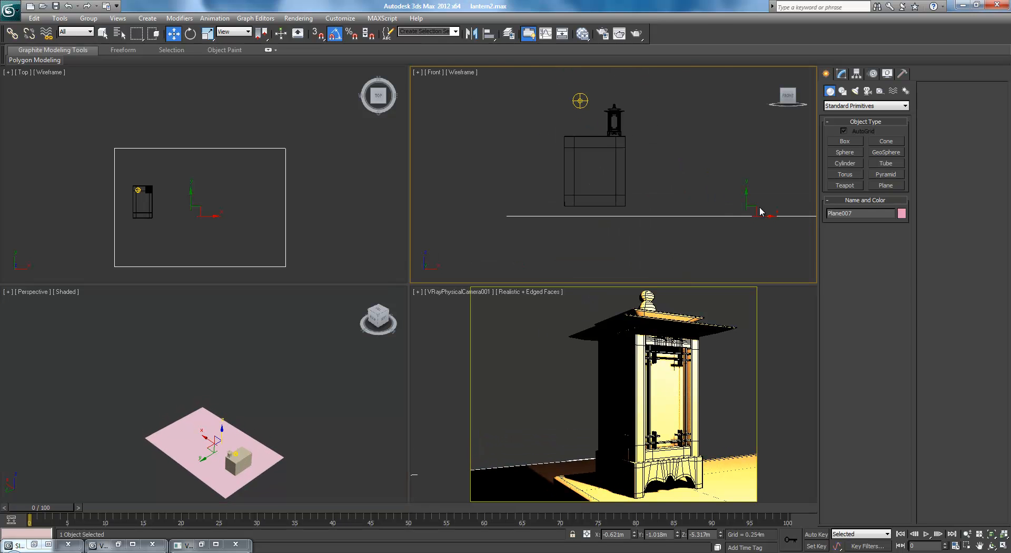
# Slide the floor plane under the table to about X -2.02 m and raise it to the table's base at about Z -5.22 m
pyautogui.moveTo(763, 210); pyautogui.dragTo(629, 213)
pyautogui.scroll(4, 600, 230)
pyautogui.moveTo(601, 230); pyautogui.dragTo(582, 171, button='middle')
pyautogui.moveTo(583, 196); pyautogui.dragTo(583, 174)
pyautogui.scroll(3, 584, 197)
pyautogui.scroll(3, 618, 167)
pyautogui.moveTo(509, 210); pyautogui.dragTo(634, 155, button='middle')
pyautogui.moveTo(534, 208); pyautogui.dragTo(533, 141)
pyautogui.scroll(-4, 532, 163)
pyautogui.scroll(-1, 337, 341)
pyautogui.scroll(2, 333, 344)
# Check the room in the lantern reference photo and move the photo back out of the workspace
pyautogui.moveTo(1010, 169); pyautogui.dragTo(292, 163)
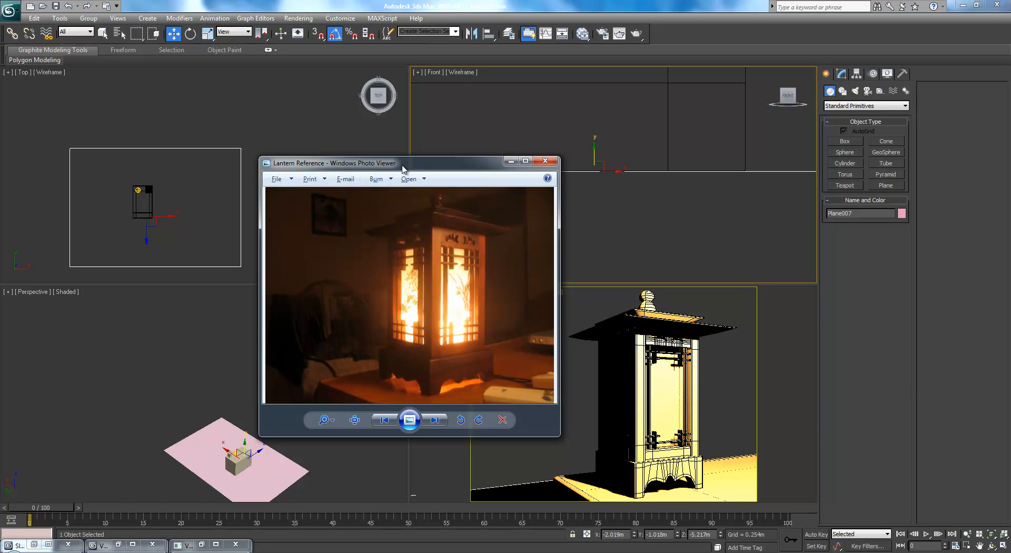
pyautogui.moveTo(406, 164); pyautogui.dragTo(1010, 164)
pyautogui.moveTo(256, 186); pyautogui.dragTo(267, 130, button='middle')
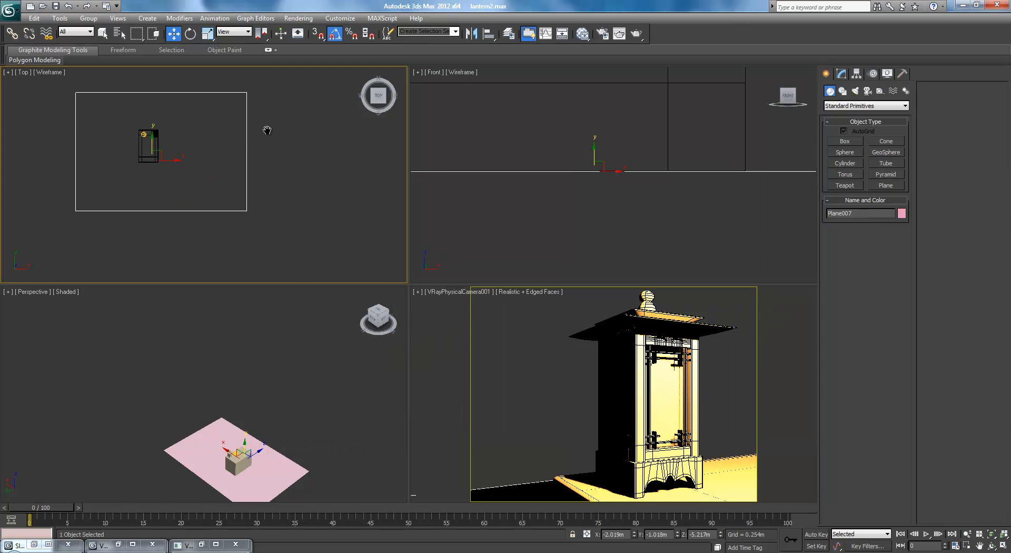
# Select all four edges of the floor plane and extend them upward to about Z -3.27 m to form the room's walls
pyautogui.click(842, 73)
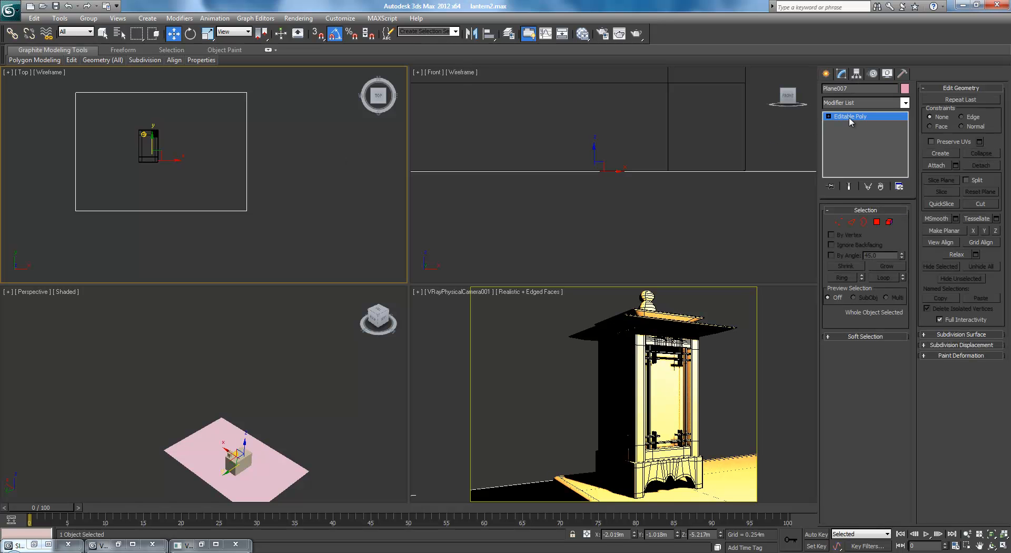
pyautogui.click(851, 222)
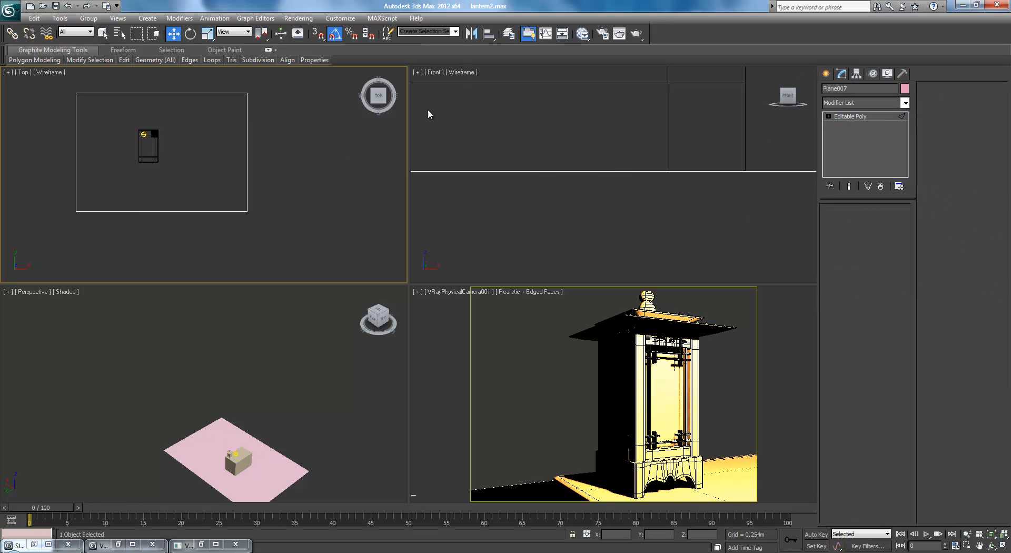
pyautogui.moveTo(277, 173); pyautogui.dragTo(277, 179, button='middle')
pyautogui.hotkey('ctrl', 'a')
pyautogui.scroll(-12, 607, 174)
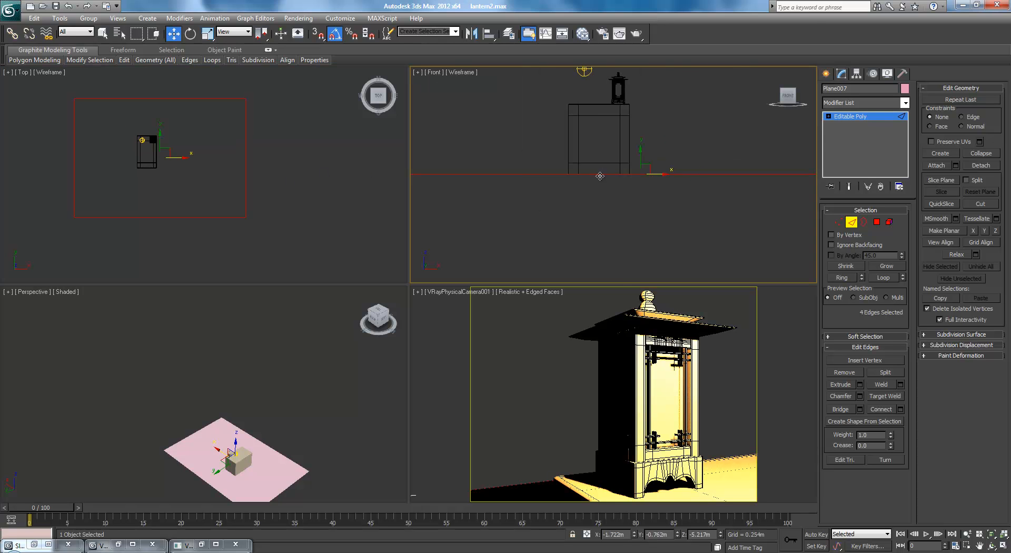
pyautogui.moveTo(632, 77); pyautogui.dragTo(638, 109, button='middle')
pyautogui.scroll(4, 639, 108)
pyautogui.keyDown('shift'); pyautogui.moveTo(659, 209); pyautogui.dragTo(663, 85); pyautogui.keyUp('shift')
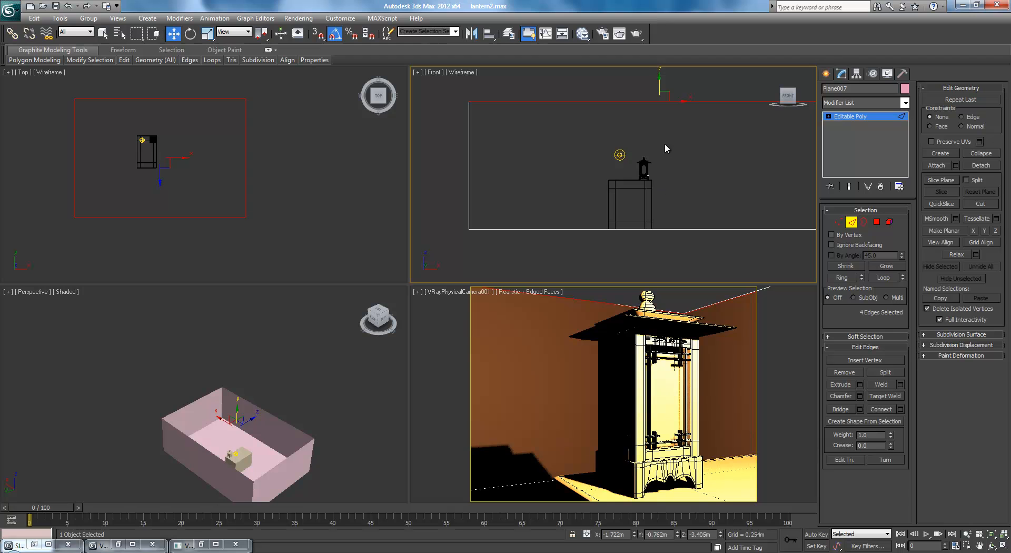
pyautogui.moveTo(660, 82); pyautogui.dragTo(661, 71)
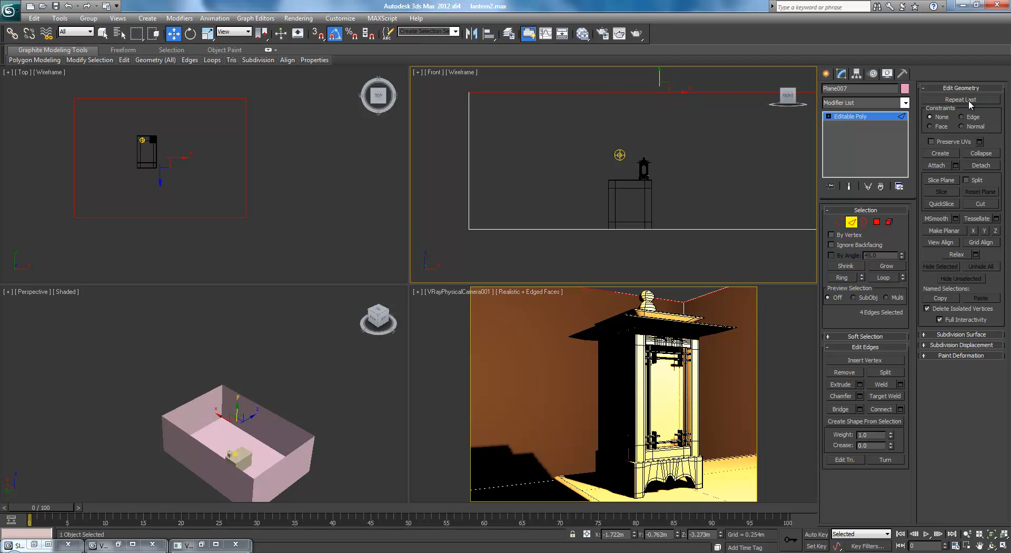
# Bring up the lantern reference photo to examine the wall positions, and move it out of the workspace again
pyautogui.moveTo(313, 168); pyautogui.dragTo(71, 172)
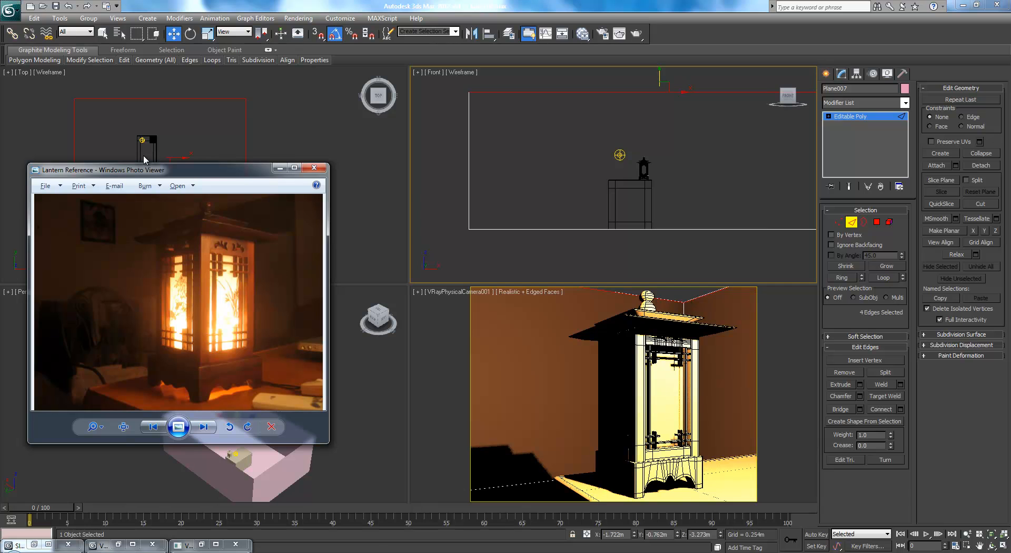
pyautogui.moveTo(194, 170); pyautogui.dragTo(1010, 169)
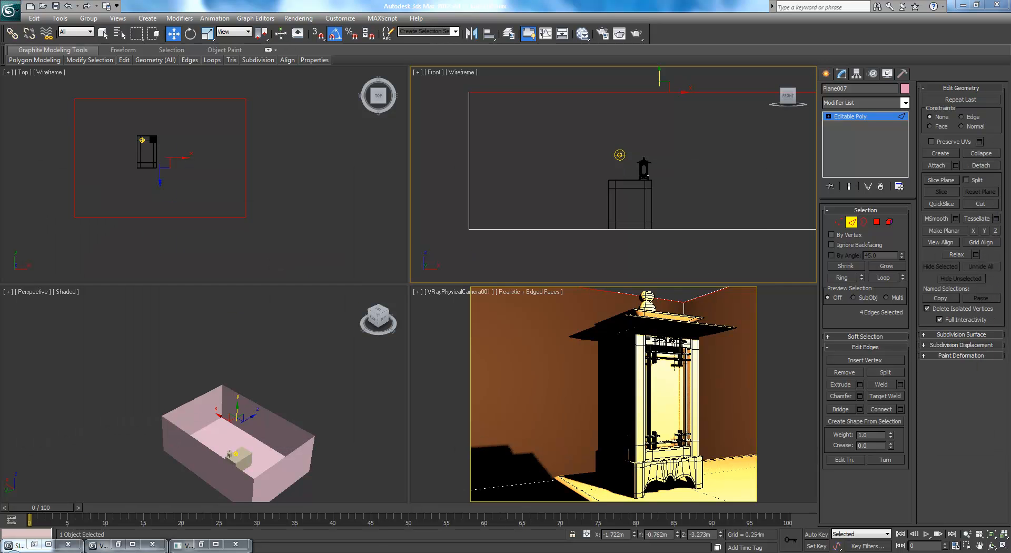
pyautogui.moveTo(249, 170); pyautogui.dragTo(250, 204, button='middle')
# Adjust the room's vertices in the Top view: far wall slightly outward, near wall inward, right-hand wall to about X 0.97 m
pyautogui.click(838, 222)
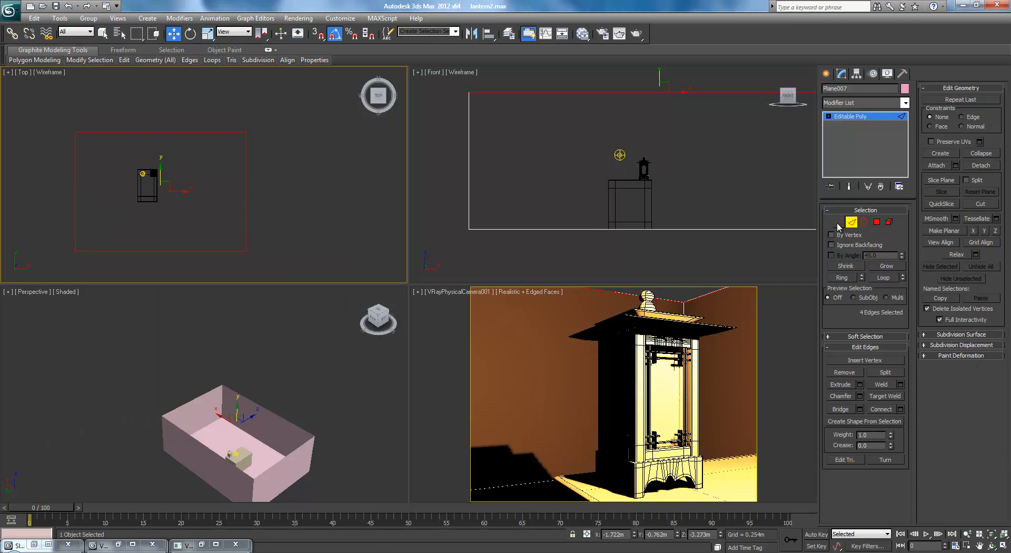
pyautogui.moveTo(293, 146); pyautogui.dragTo(293, 146)
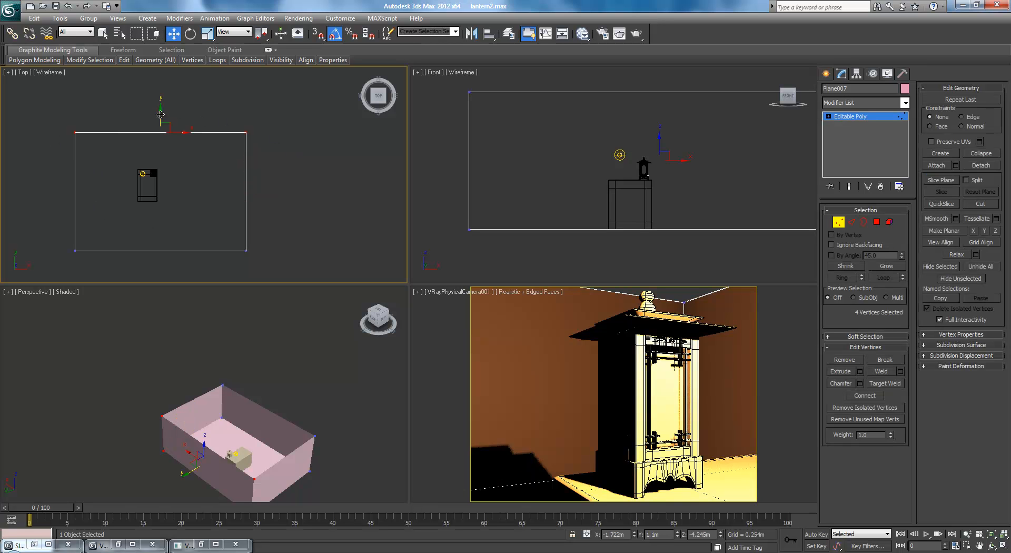
pyautogui.moveTo(160, 114); pyautogui.dragTo(274, 258)
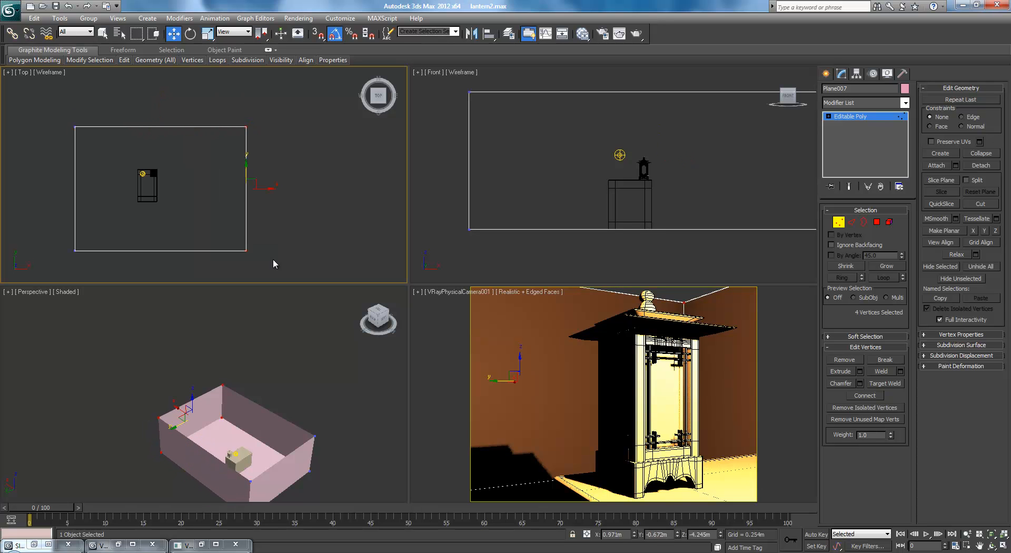
pyautogui.moveTo(259, 185)
pyautogui.mouseDown()
pyautogui.moveTo(241, 188)
pyautogui.moveTo(263, 190)
pyautogui.mouseUp()
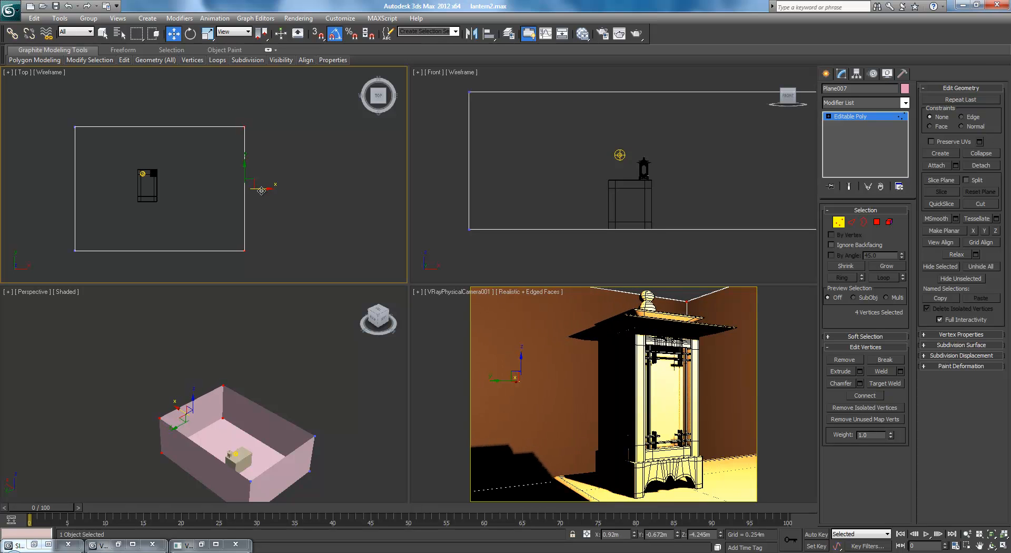
pyautogui.moveTo(314, 257); pyautogui.dragTo(316, 255)
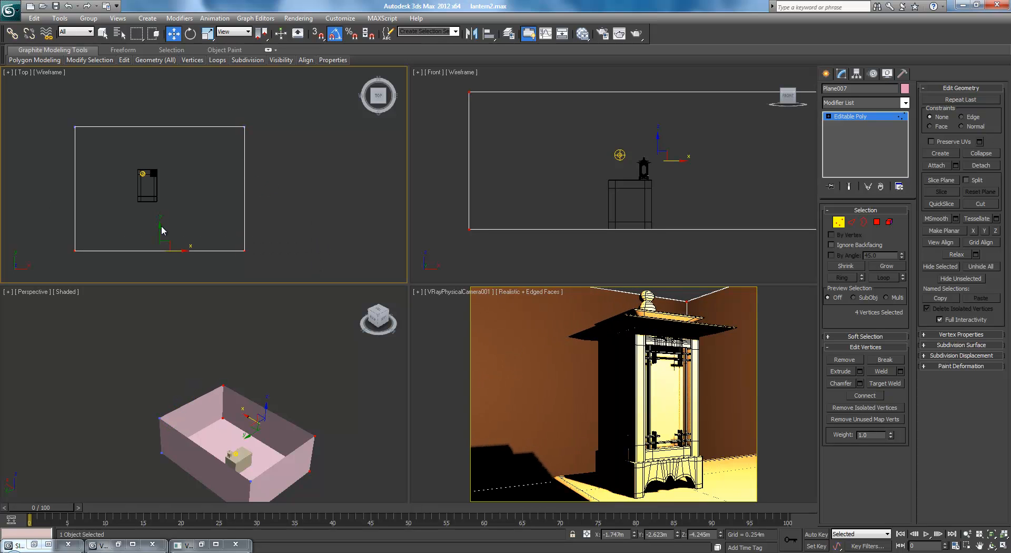
pyautogui.moveTo(158, 226); pyautogui.dragTo(159, 200)
pyautogui.moveTo(258, 84); pyautogui.dragTo(234, 234)
pyautogui.moveTo(258, 177); pyautogui.dragTo(261, 175)
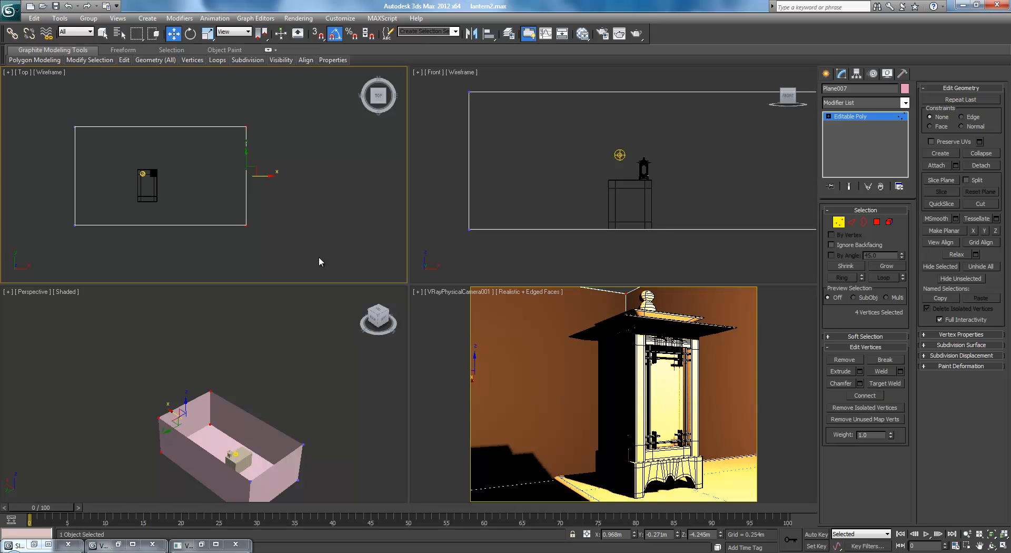
# Select the vertices of the wall nearest the table and move that wall inward to about X -2.58 m
pyautogui.click(238, 370)
pyautogui.scroll(3, 239, 369)
pyautogui.keyDown('alt'); pyautogui.moveTo(234, 372); pyautogui.dragTo(108, 328, button='middle'); pyautogui.keyUp('alt')
pyautogui.scroll(5, 109, 327)
pyautogui.scroll(-1, 209, 354)
pyautogui.scroll(-8, 205, 355)
pyautogui.moveTo(167, 443); pyautogui.dragTo(168, 443)
pyautogui.keyDown('alt'); pyautogui.moveTo(168, 444); pyautogui.dragTo(118, 413, button='middle'); pyautogui.keyUp('alt')
pyautogui.scroll(7, 158, 389)
pyautogui.moveTo(192, 362); pyautogui.dragTo(230, 327, button='middle')
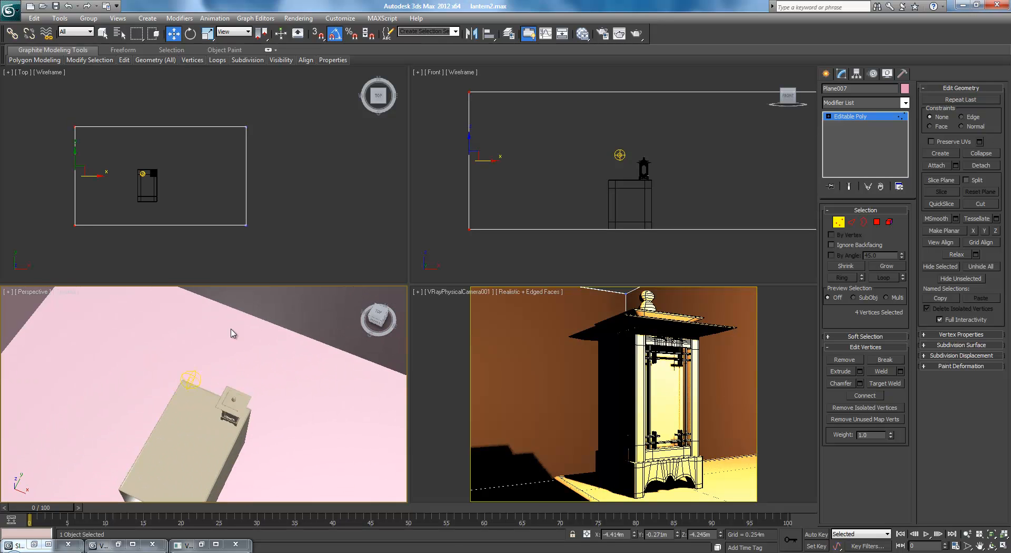
pyautogui.scroll(-3, 232, 333)
pyautogui.scroll(-3, 232, 334)
pyautogui.moveTo(119, 361); pyautogui.dragTo(192, 408)
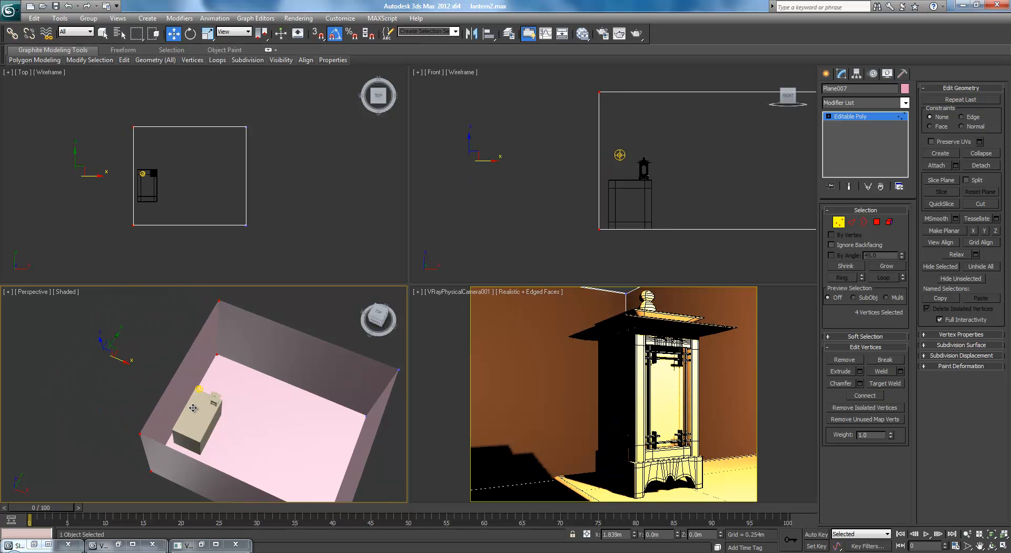
# Nudge the wall beside the table flush against the table's side at about X -2.48 m
pyautogui.scroll(8, 195, 406)
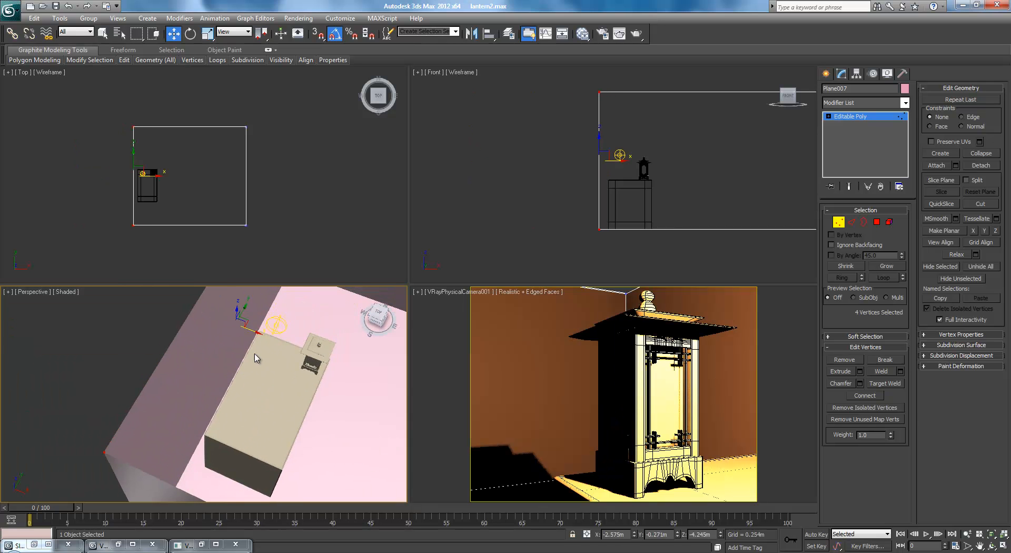
pyautogui.moveTo(256, 333); pyautogui.dragTo(269, 333)
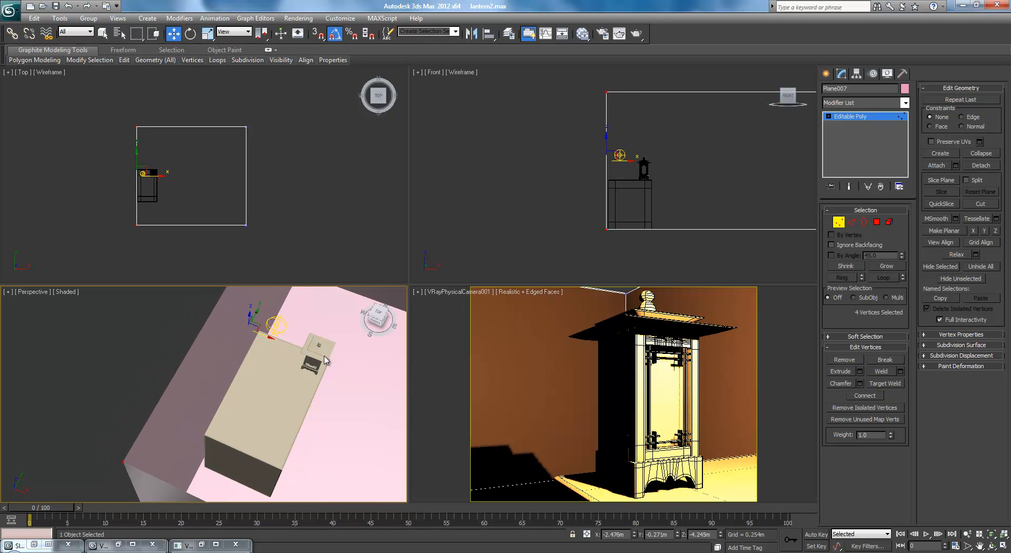
pyautogui.scroll(-5, 324, 369)
pyautogui.keyDown('alt'); pyautogui.moveTo(318, 377); pyautogui.dragTo(330, 355, button='middle'); pyautogui.keyUp('alt')
# Render the VRayPhysicalCamera001 view, compare the render with the lantern reference photo, and put both windows away
pyautogui.rightClick(415, 321)
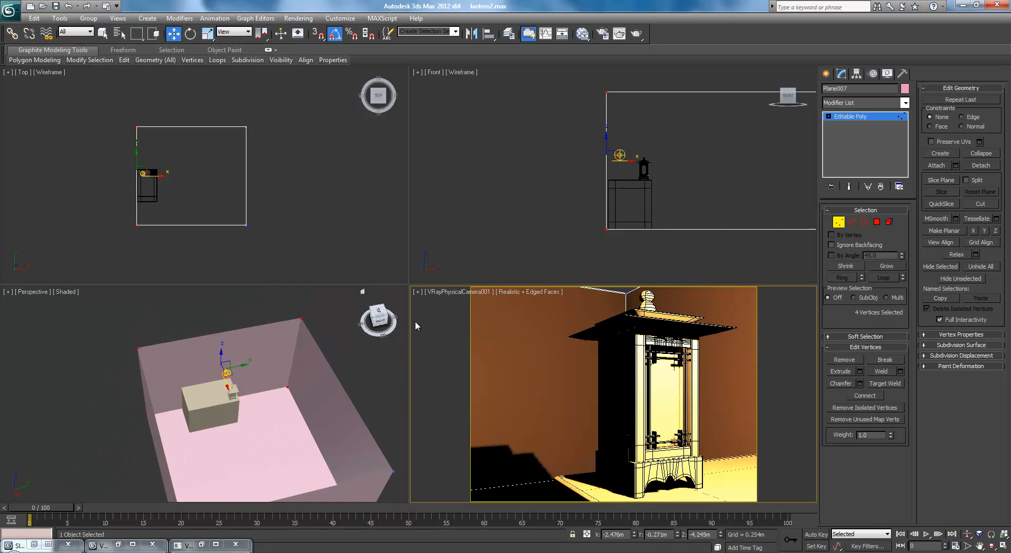
pyautogui.click(636, 34)
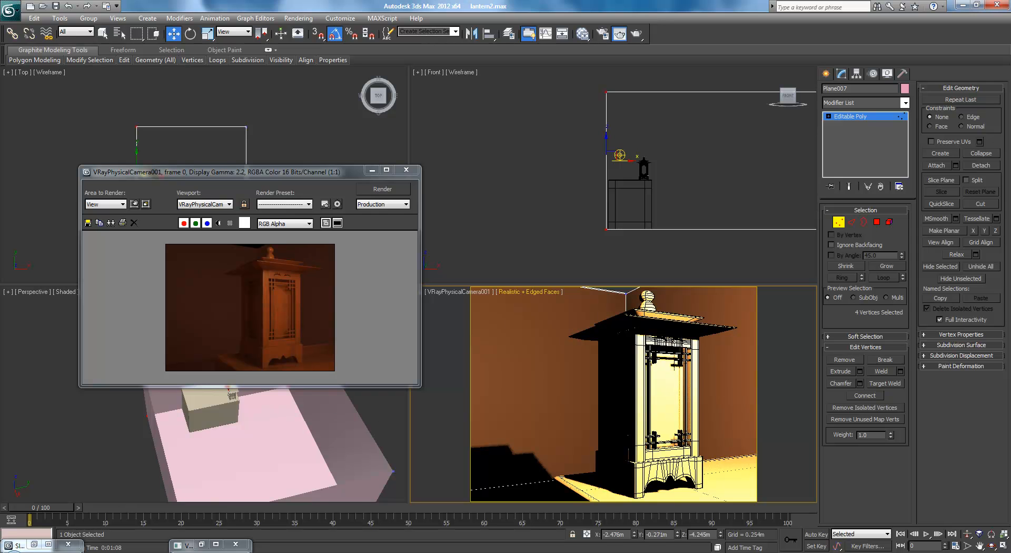
pyautogui.moveTo(1010, 174); pyautogui.dragTo(506, 159)
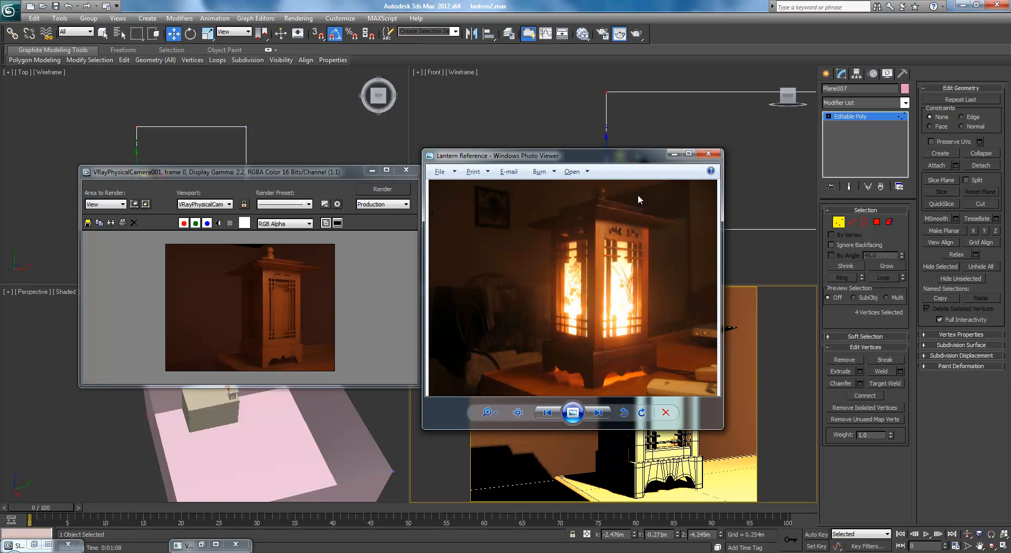
pyautogui.click(666, 155)
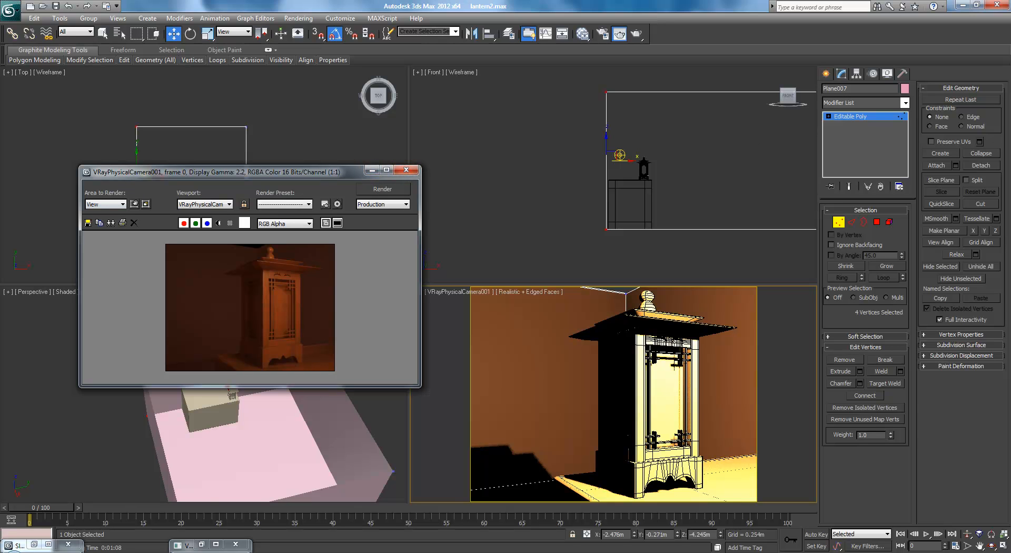
pyautogui.click(405, 169)
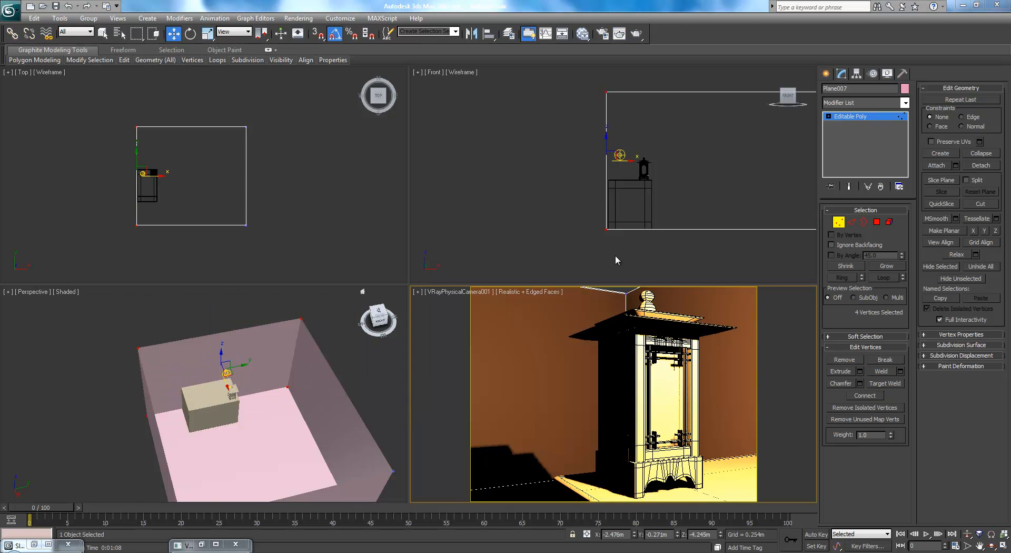
# Examine the lantern reference photo once more and return to the 3ds Max scene
pyautogui.click(293, 195)
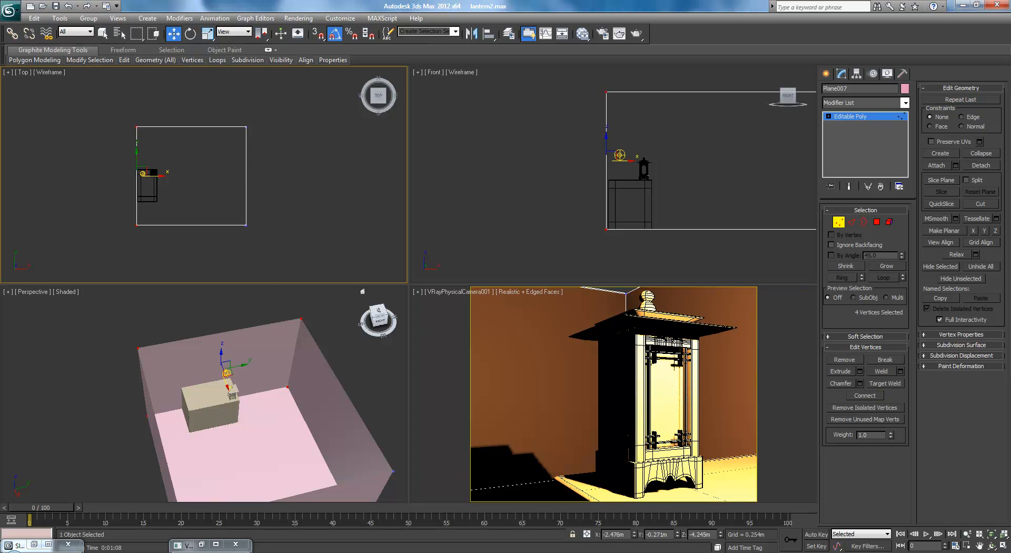
pyautogui.hotkey('alt', 'Tab')
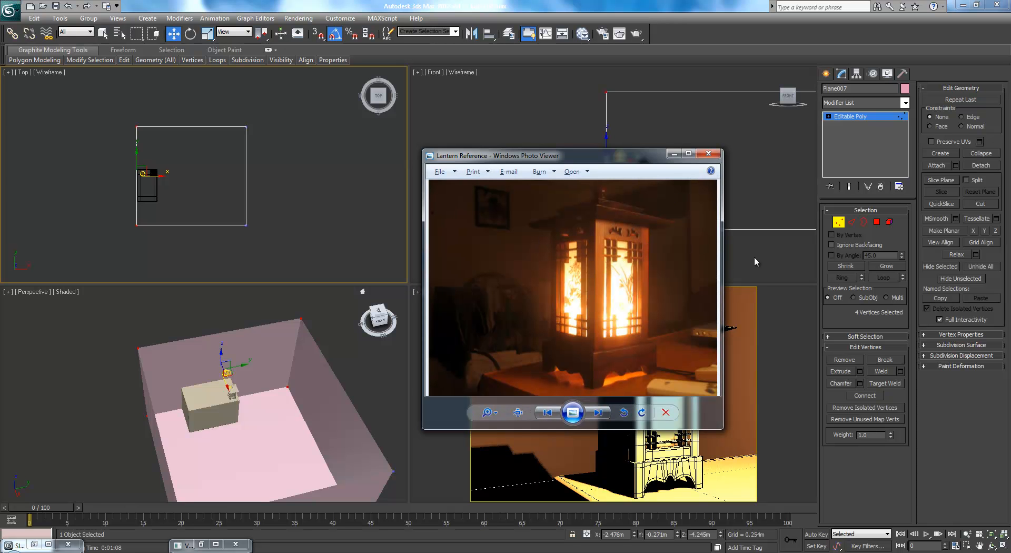
pyautogui.hotkey('alt', 'Tab')
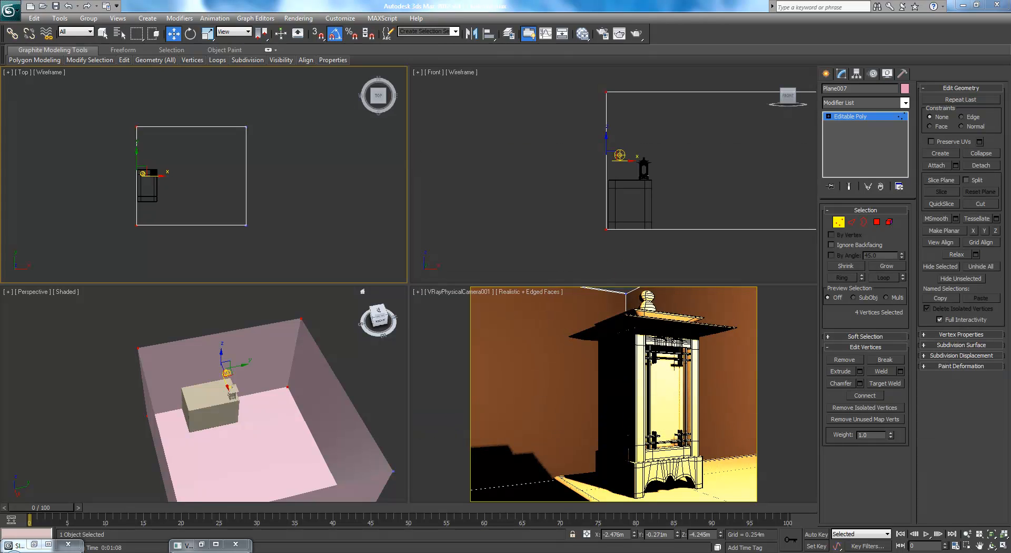
# Create a thin box about 0.38 by 0.33 m on the wall opposite the table and make it an Editable Poly
pyautogui.scroll(3, 304, 336)
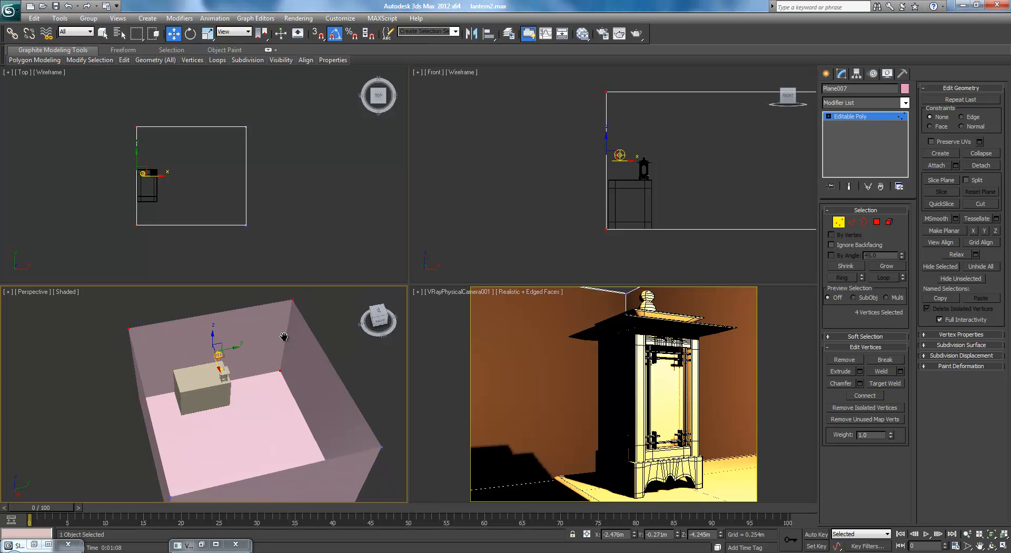
pyautogui.click(826, 74)
pyautogui.click(845, 141)
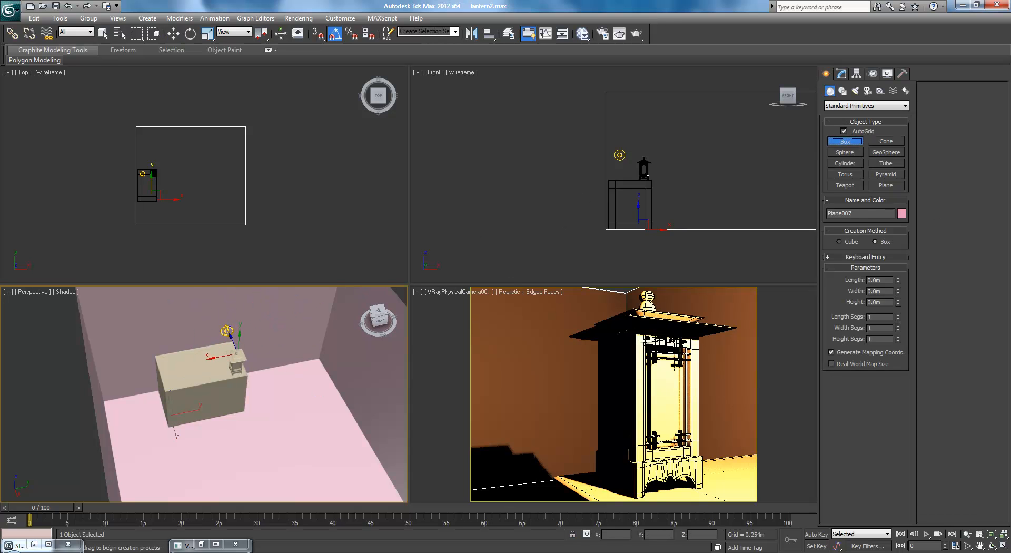
pyautogui.keyDown('alt'); pyautogui.moveTo(198, 365); pyautogui.dragTo(310, 318, button='middle'); pyautogui.keyUp('alt')
pyautogui.moveTo(310, 318); pyautogui.dragTo(335, 331)
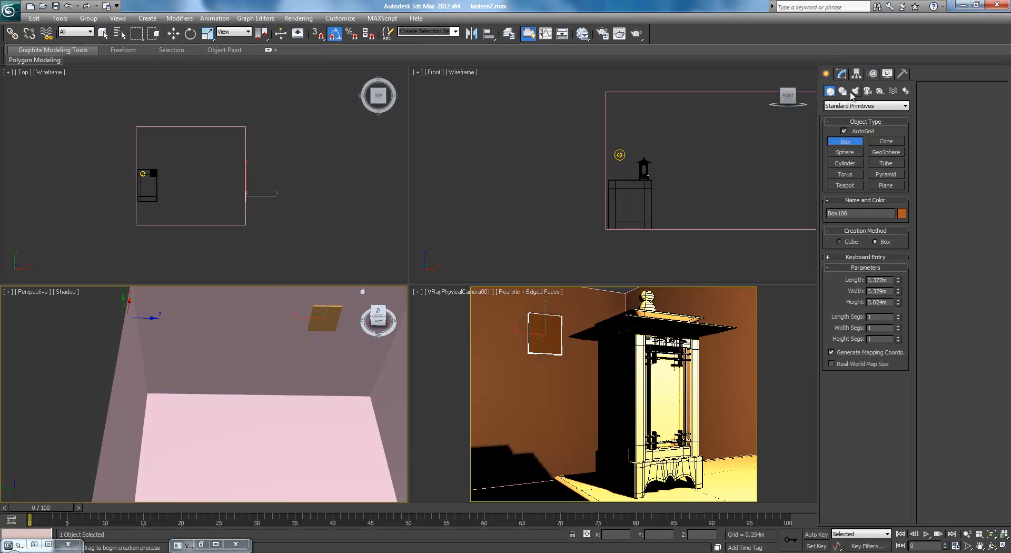
pyautogui.click(841, 75)
pyautogui.hotkey('alt', 'e')
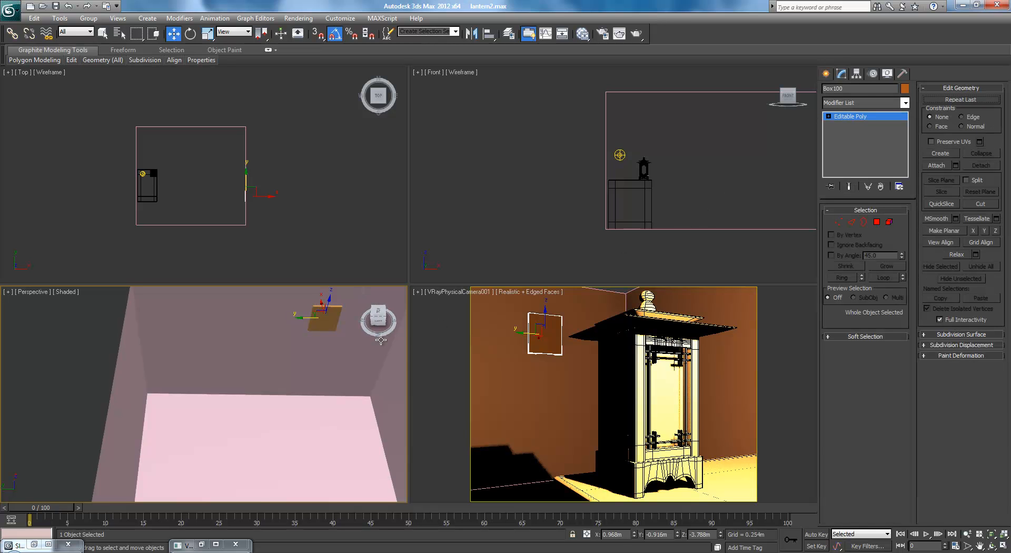
# Raise all the small box's vertices higher up the wall and shift one side's vertices outward to widen it slightly
pyautogui.moveTo(296, 360); pyautogui.dragTo(268, 383, button='middle')
pyautogui.press('1')
pyautogui.hotkey('ctrl', 'a')
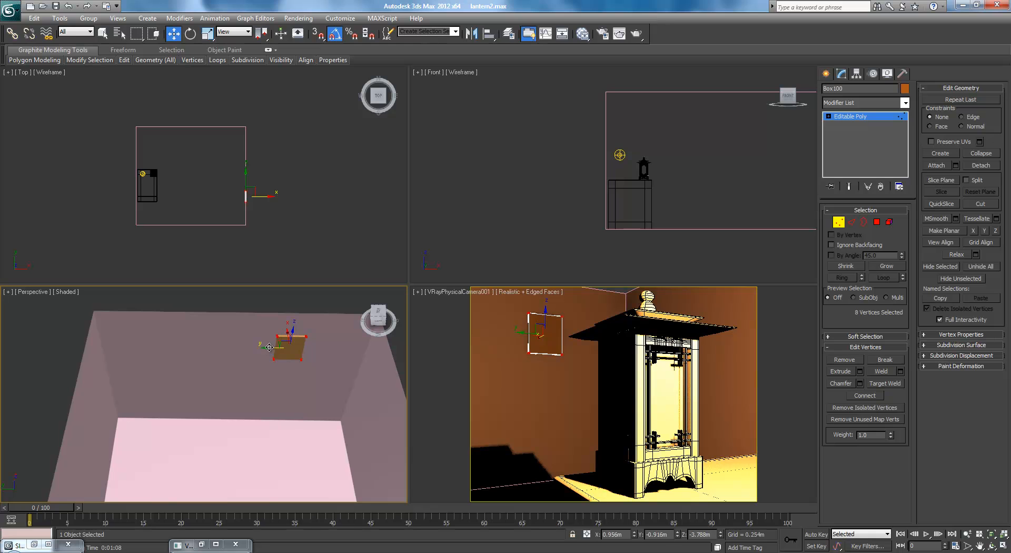
pyautogui.moveTo(269, 347); pyautogui.dragTo(283, 364)
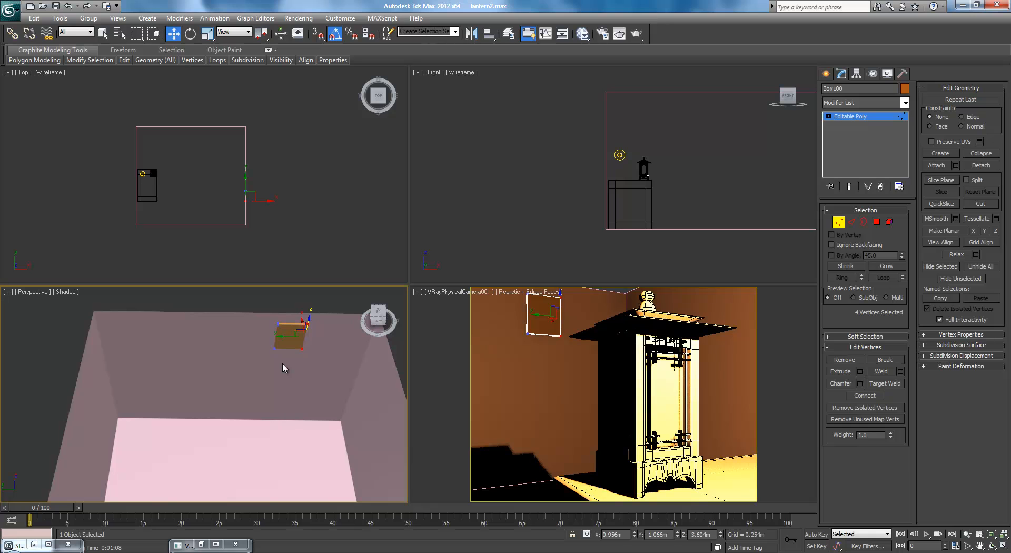
pyautogui.moveTo(285, 338); pyautogui.dragTo(319, 363)
pyautogui.moveTo(268, 337); pyautogui.dragTo(265, 337)
pyautogui.click(308, 299)
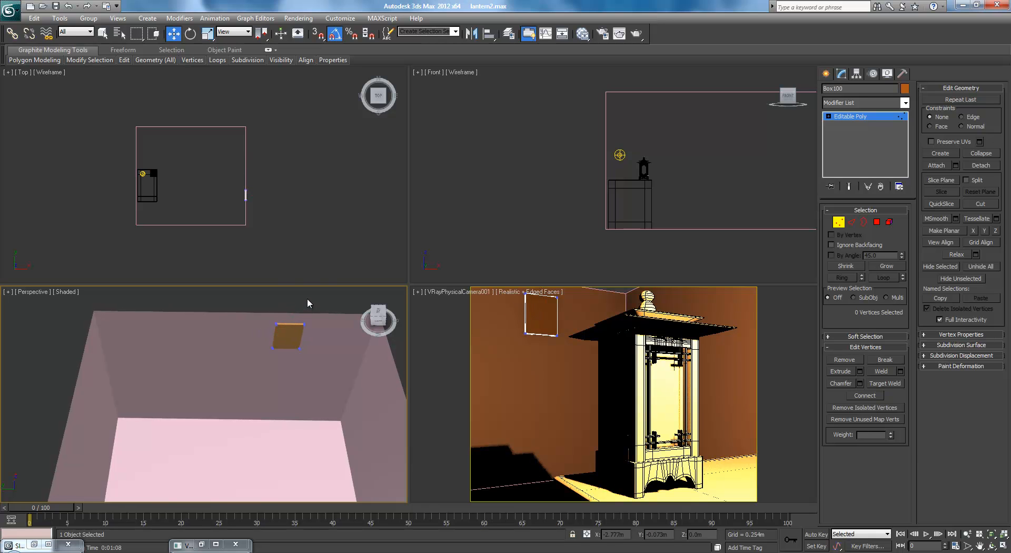
# Create a thin door-shaped box standing on the floor against the side wall and slide it along the wall to about X -0.31 m
pyautogui.moveTo(270, 435); pyautogui.dragTo(285, 376, button='middle')
pyautogui.scroll(-2, 194, 381)
pyautogui.click(826, 73)
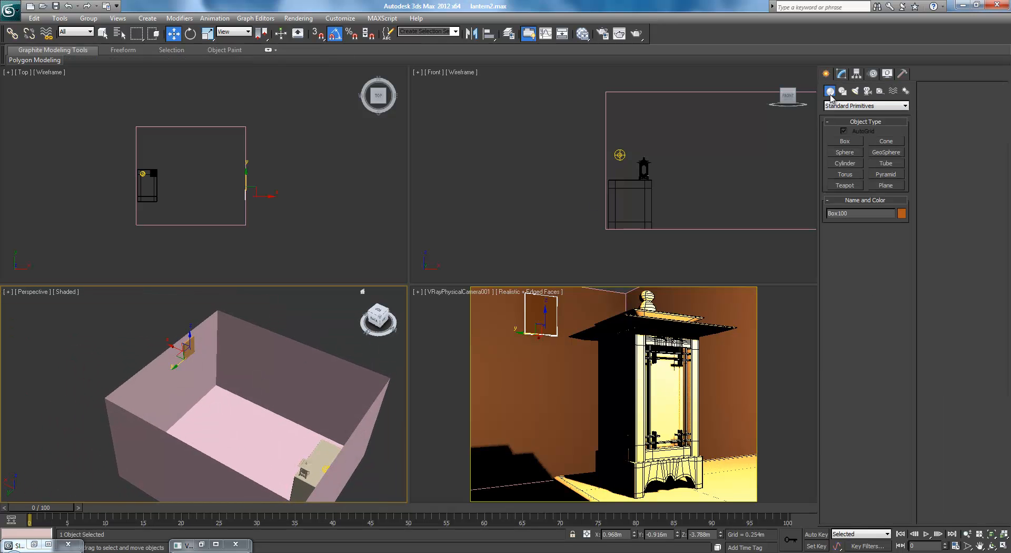
pyautogui.click(843, 141)
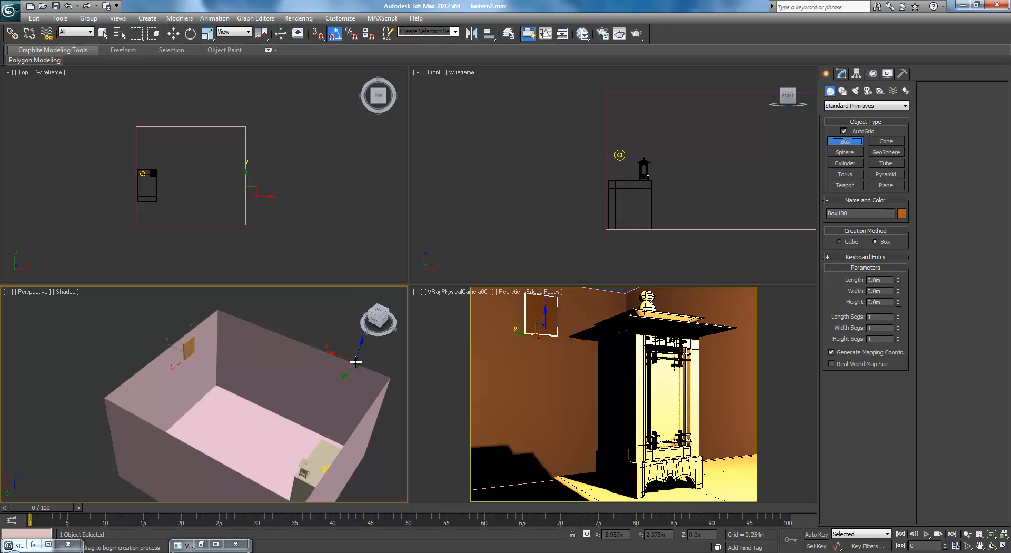
pyautogui.scroll(4, 331, 368)
pyautogui.moveTo(331, 369); pyautogui.dragTo(330, 361, button='middle')
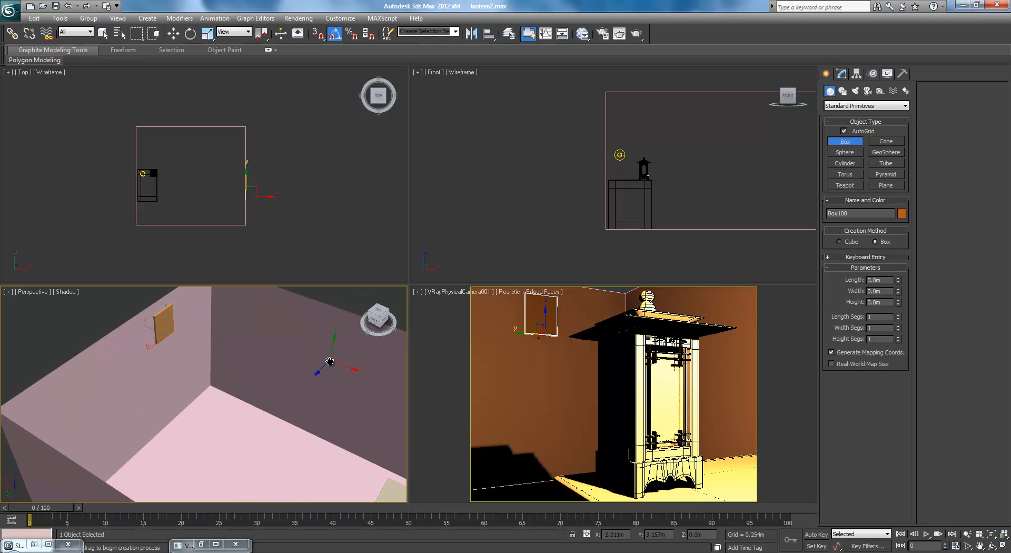
pyautogui.moveTo(303, 344); pyautogui.dragTo(247, 405)
pyautogui.click(247, 402)
pyautogui.press('w')
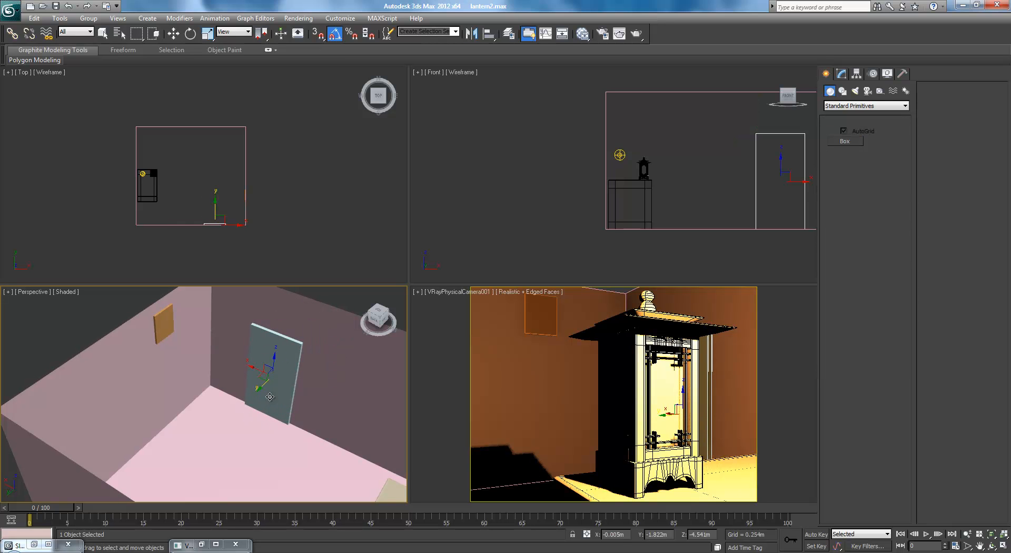
pyautogui.moveTo(254, 368); pyautogui.dragTo(276, 371)
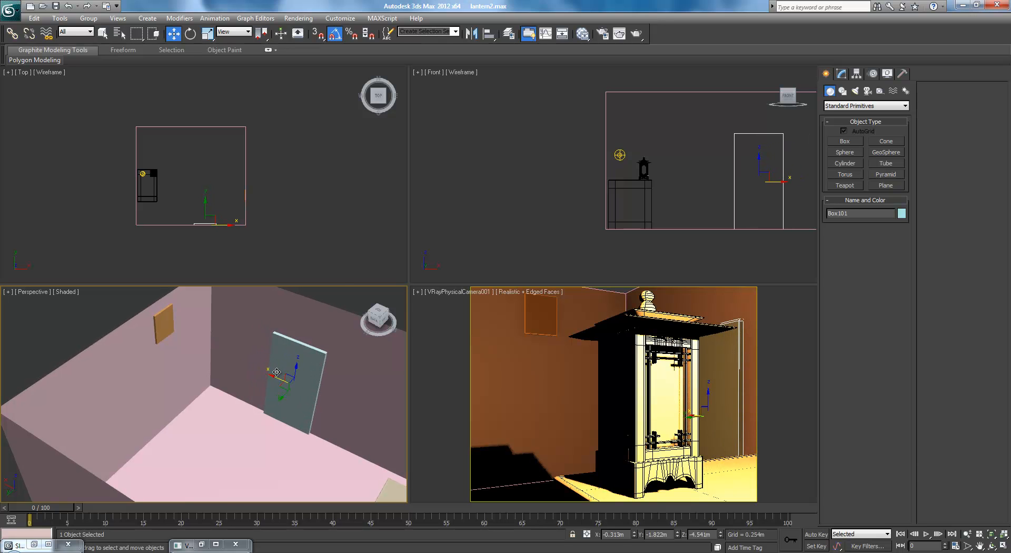
# Convert the door box to Editable Poly, raise its top vertices, and widen it by moving one side's vertices to about X 0.30 m
pyautogui.hotkey('alt', 'p')
pyautogui.press('1')
pyautogui.moveTo(260, 322); pyautogui.dragTo(362, 371)
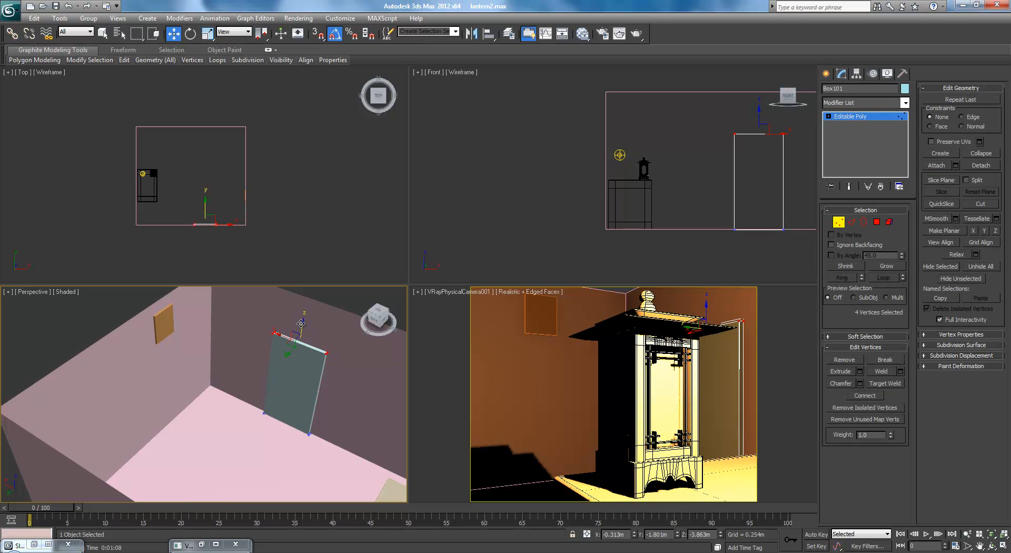
pyautogui.moveTo(301, 322); pyautogui.dragTo(279, 320)
pyautogui.keyDown('ctrl'); pyautogui.moveTo(273, 435); pyautogui.dragTo(273, 435); pyautogui.keyUp('ctrl')
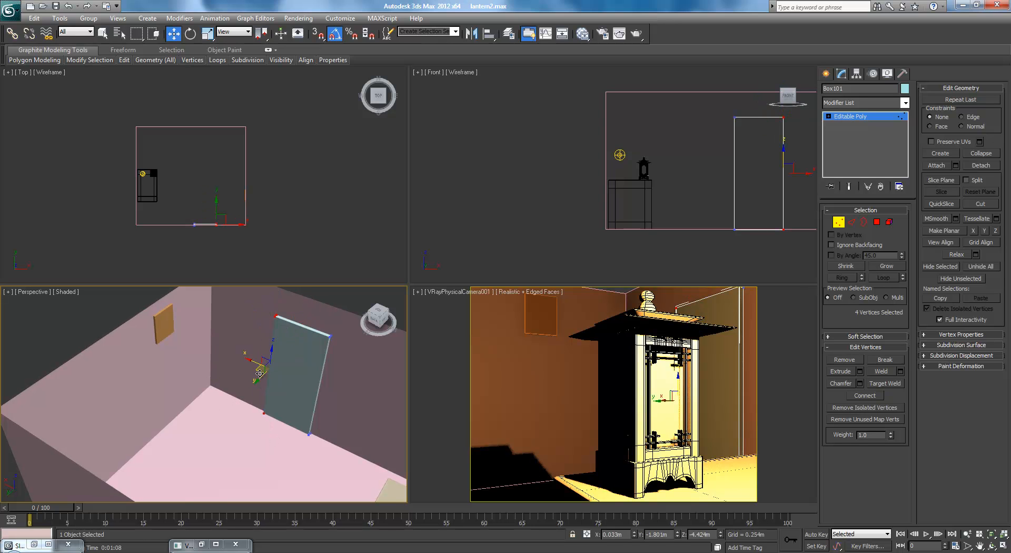
pyautogui.moveTo(255, 361); pyautogui.dragTo(237, 360)
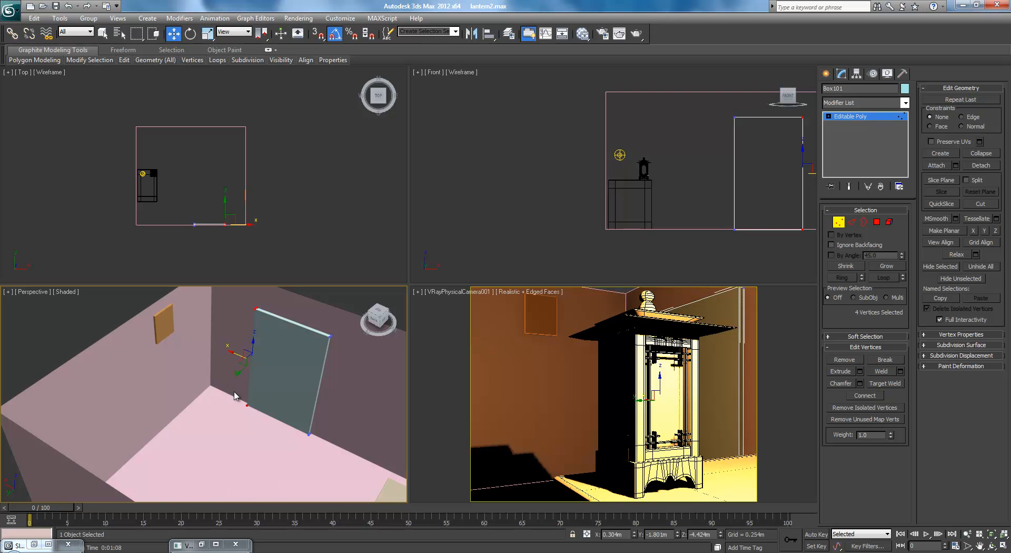
# Draw a plane about 0.33 by 1.24 m outside the wall with the door and convert it to Editable Poly
pyautogui.scroll(-3, 236, 392)
pyautogui.moveTo(235, 391)
pyautogui.keyDown('alt'); pyautogui.mouseDown(button='middle')
pyautogui.moveTo(255, 391)
pyautogui.moveTo(250, 399)
pyautogui.mouseUp(button='middle'); pyautogui.keyUp('alt')
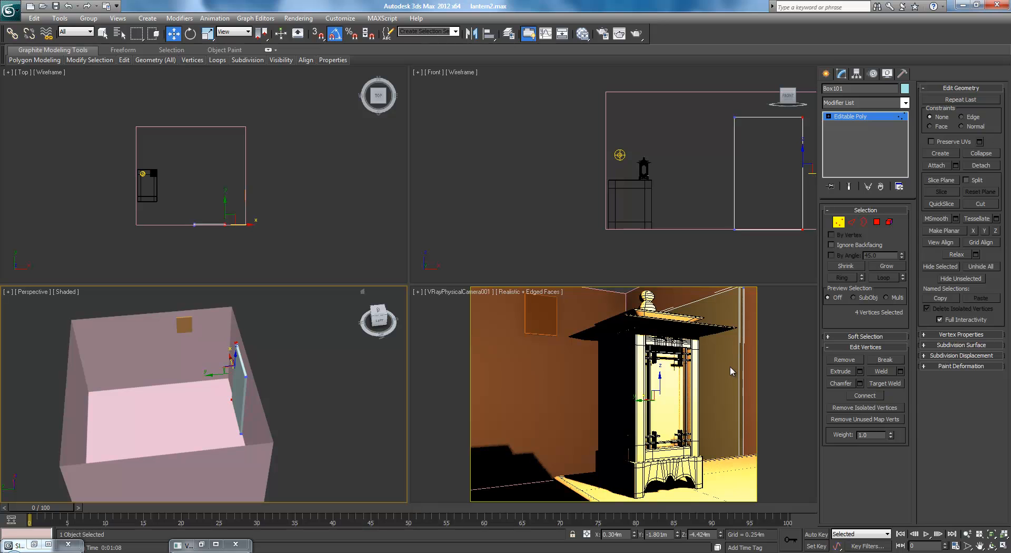
pyautogui.click(828, 73)
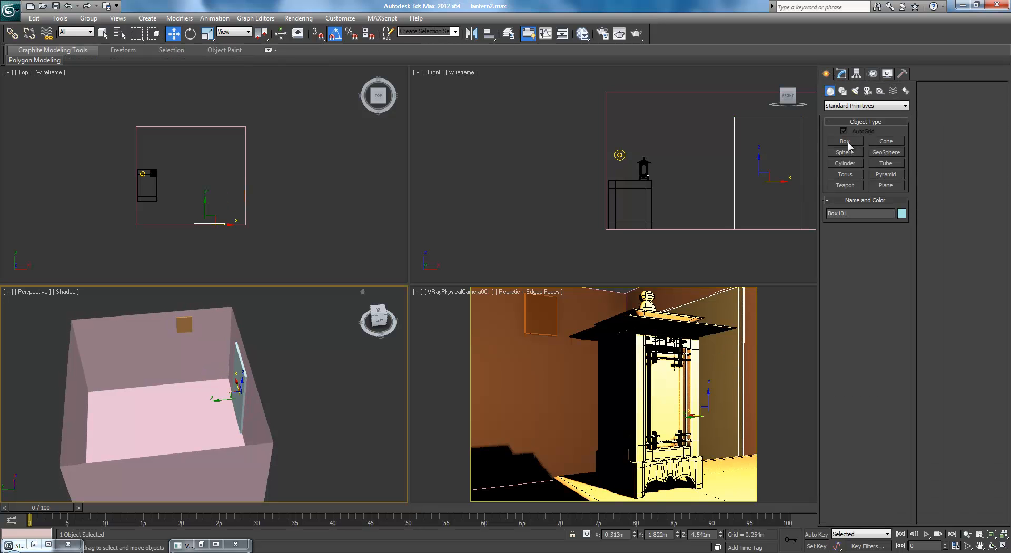
pyautogui.click(885, 185)
pyautogui.keyDown('alt'); pyautogui.moveTo(295, 437); pyautogui.dragTo(140, 413, button='middle'); pyautogui.keyUp('alt')
pyautogui.moveTo(79, 430); pyautogui.dragTo(253, 395)
pyautogui.click(841, 73)
pyautogui.rightClick(841, 116)
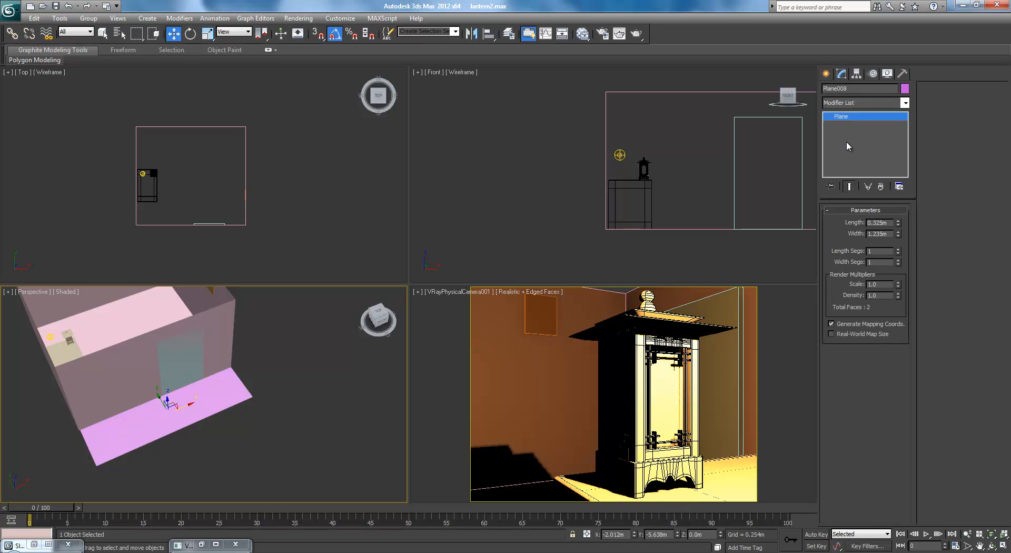
pyautogui.click(845, 140)
# Extend the outer long edge of the plane upward into a vertical wall facing the door
pyautogui.click(851, 223)
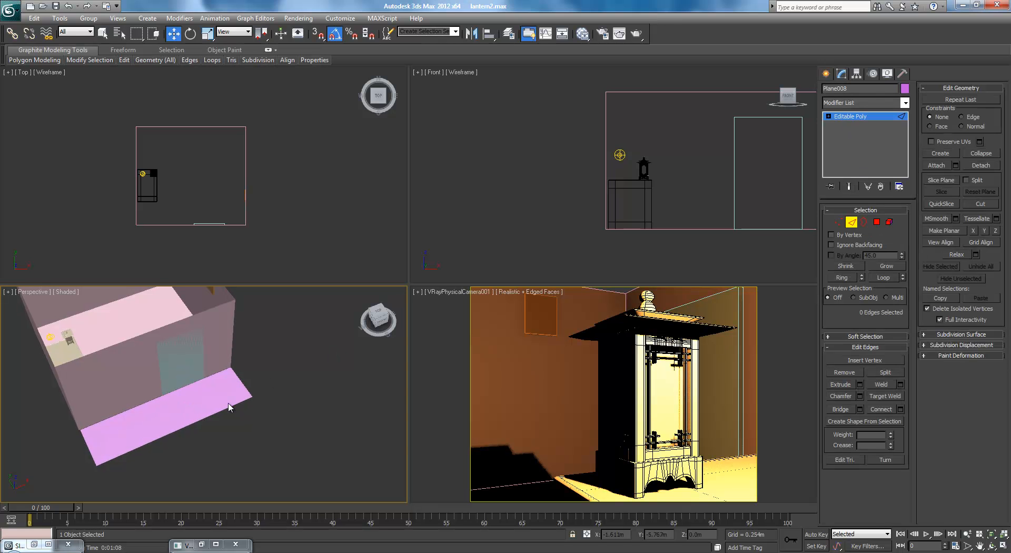
pyautogui.click(219, 413)
pyautogui.moveTo(806, 155); pyautogui.dragTo(622, 149, button='middle')
pyautogui.moveTo(552, 190); pyautogui.dragTo(684, 217, button='middle')
pyautogui.rightClick(227, 416)
pyautogui.keyDown('shift'); pyautogui.moveTo(178, 415); pyautogui.dragTo(189, 340); pyautogui.keyUp('shift')
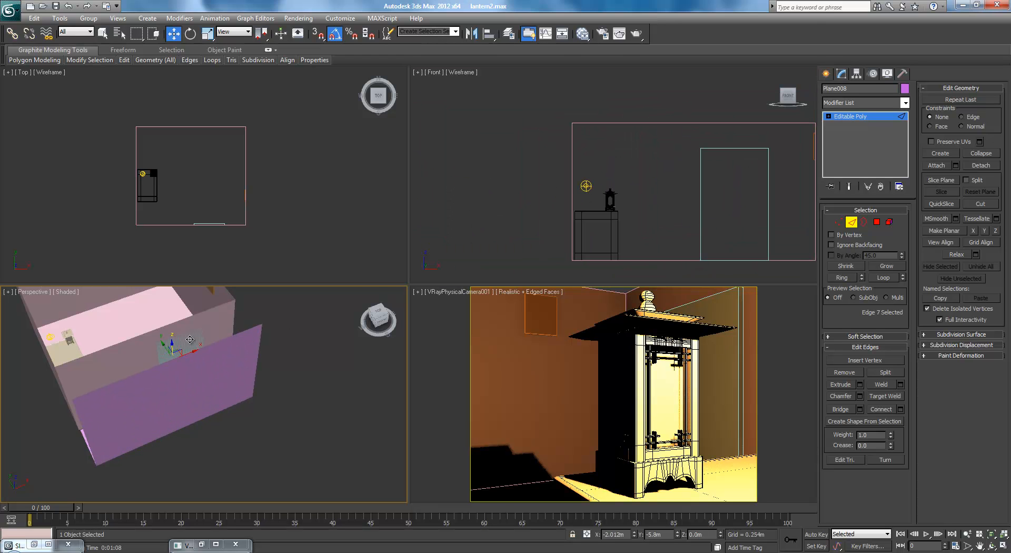
# Check the new plane's position against the room from the front and left views, and delete the plane
pyautogui.scroll(-3, 700, 198)
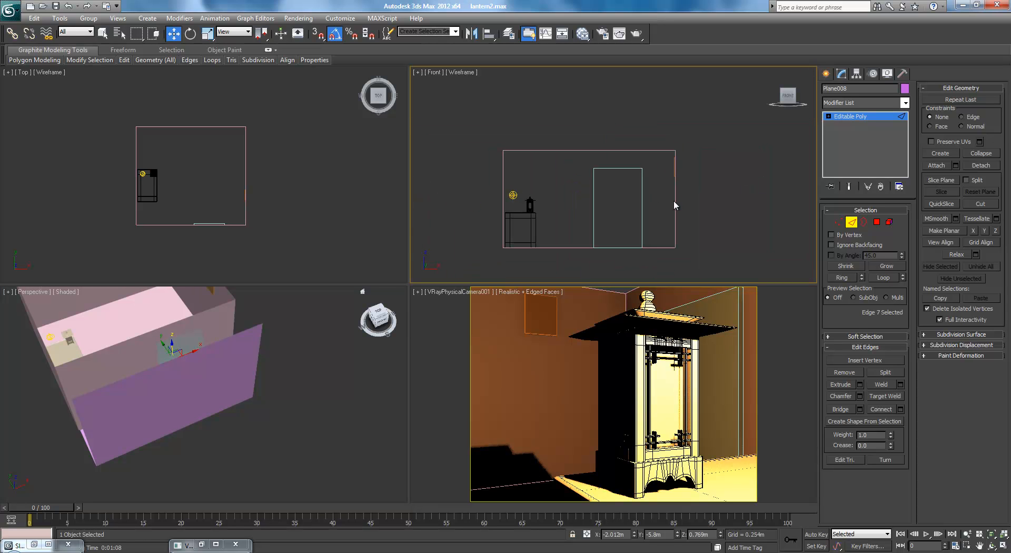
pyautogui.press('F3')
pyautogui.moveTo(605, 222); pyautogui.dragTo(641, 201, button='middle')
pyautogui.press('F3')
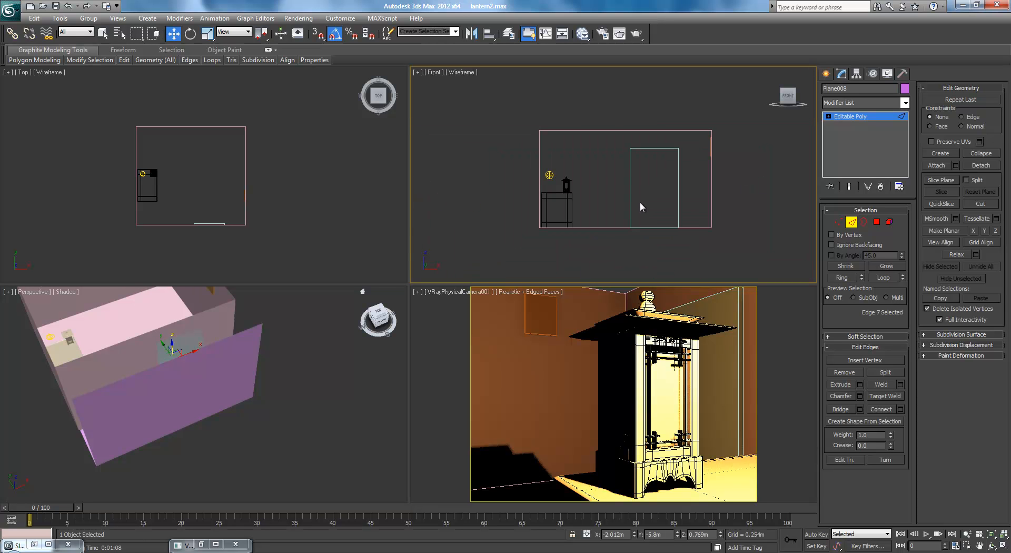
pyautogui.moveTo(275, 215); pyautogui.dragTo(330, 186, button='middle')
pyautogui.rightClick(504, 190)
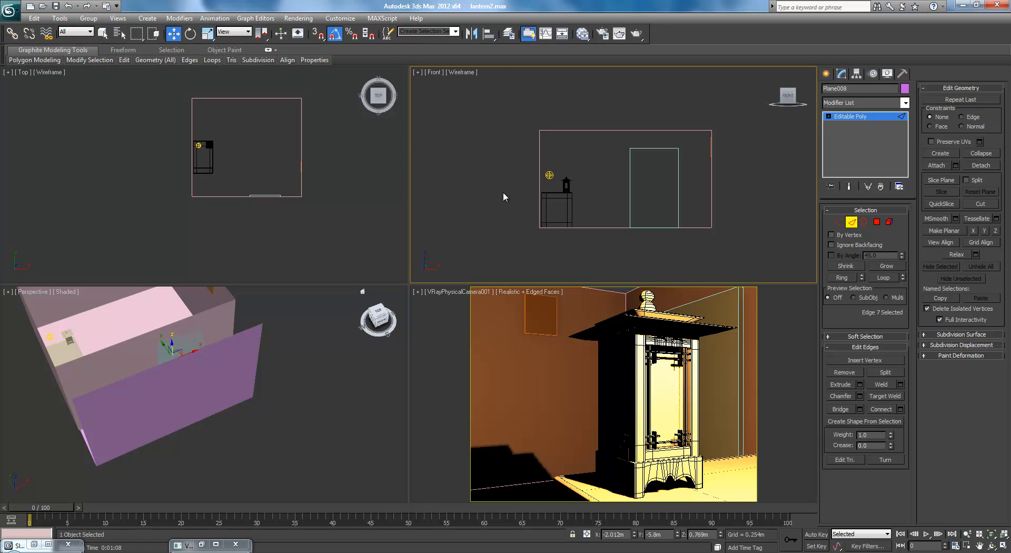
pyautogui.press('l')
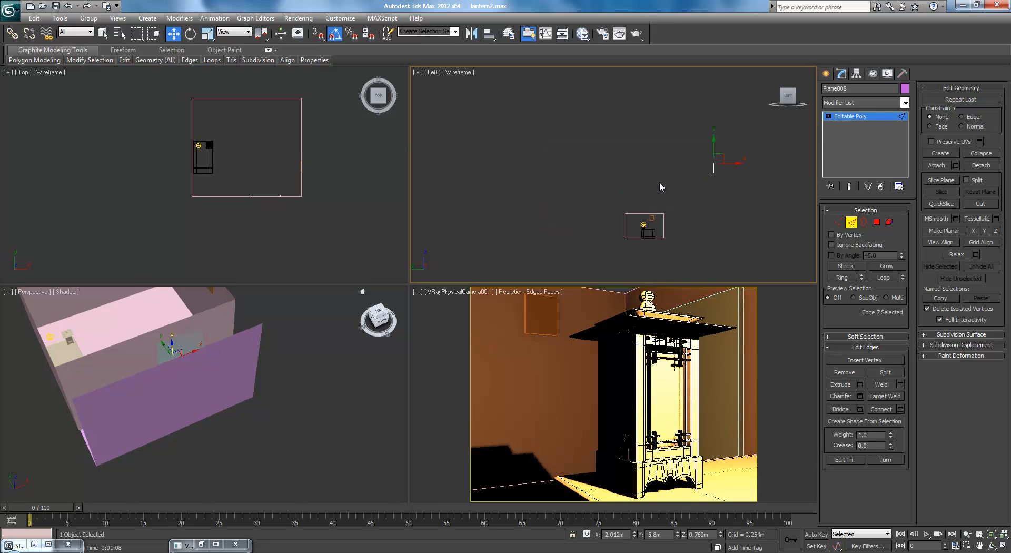
pyautogui.press('z')
pyautogui.keyDown('alt'); pyautogui.moveTo(239, 397); pyautogui.dragTo(254, 453, button='middle'); pyautogui.keyUp('alt')
pyautogui.scroll(-4, 219, 398)
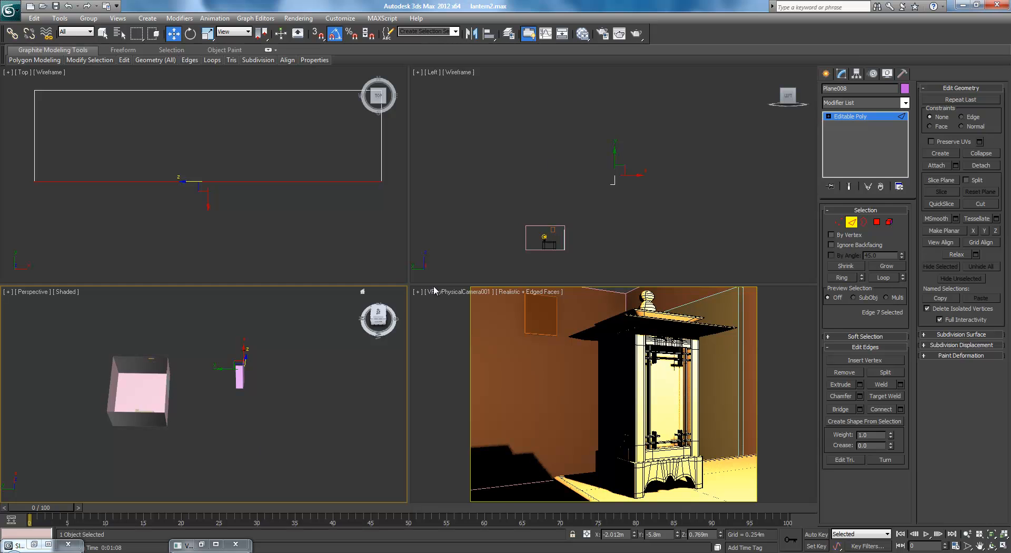
pyautogui.click(867, 116)
pyautogui.moveTo(632, 210); pyautogui.dragTo(634, 202, button='middle')
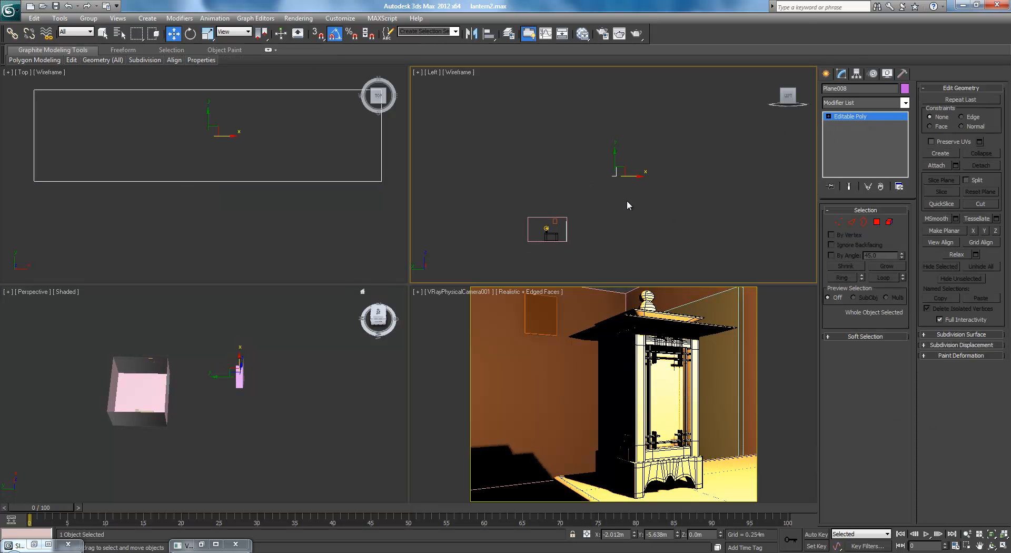
pyautogui.press('Delete')
pyautogui.click(321, 208)
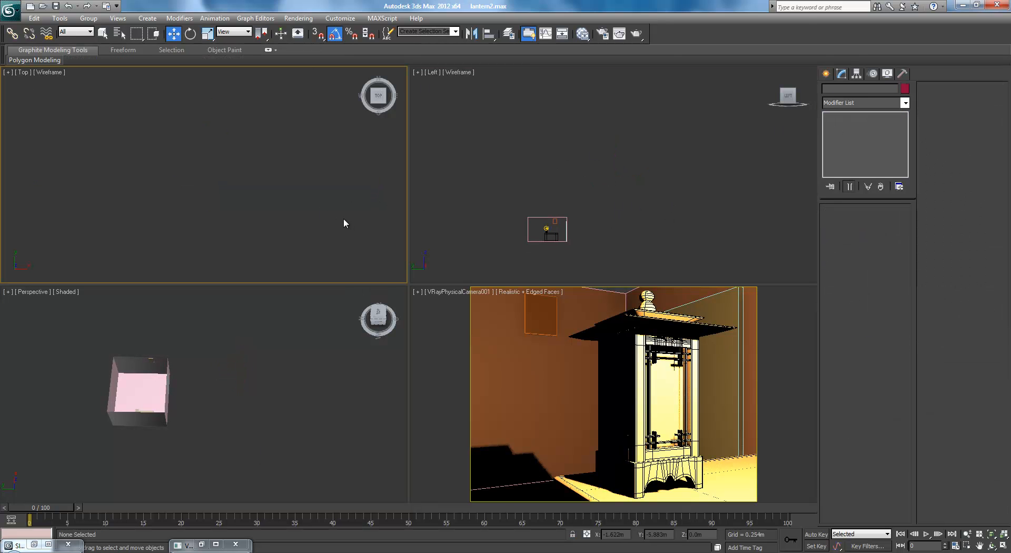
# Draw a full-width plane in the top view along the outside of the wall with the door and convert it to Editable Poly
pyautogui.hotkey('ctrl', 'shift', 'z')
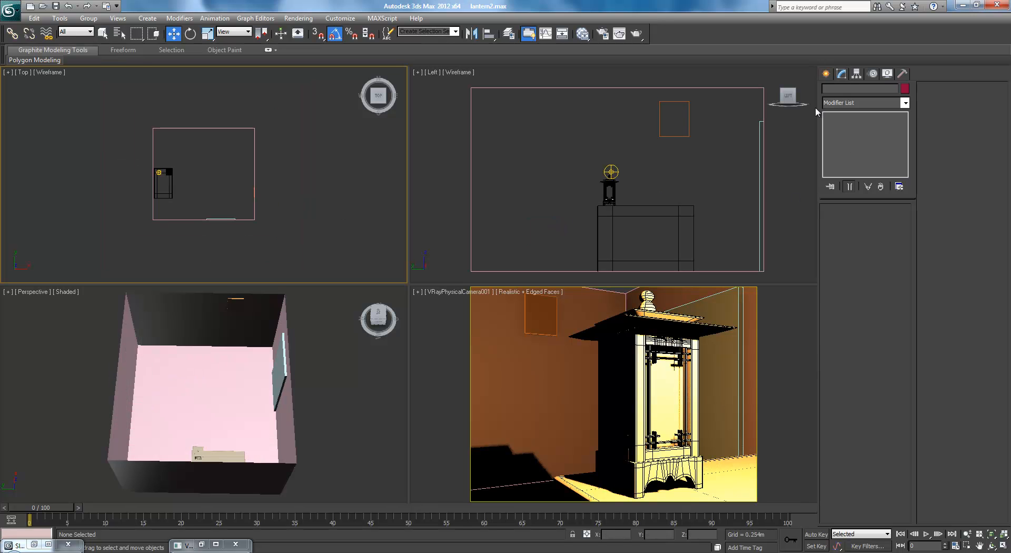
pyautogui.click(826, 74)
pyautogui.click(886, 184)
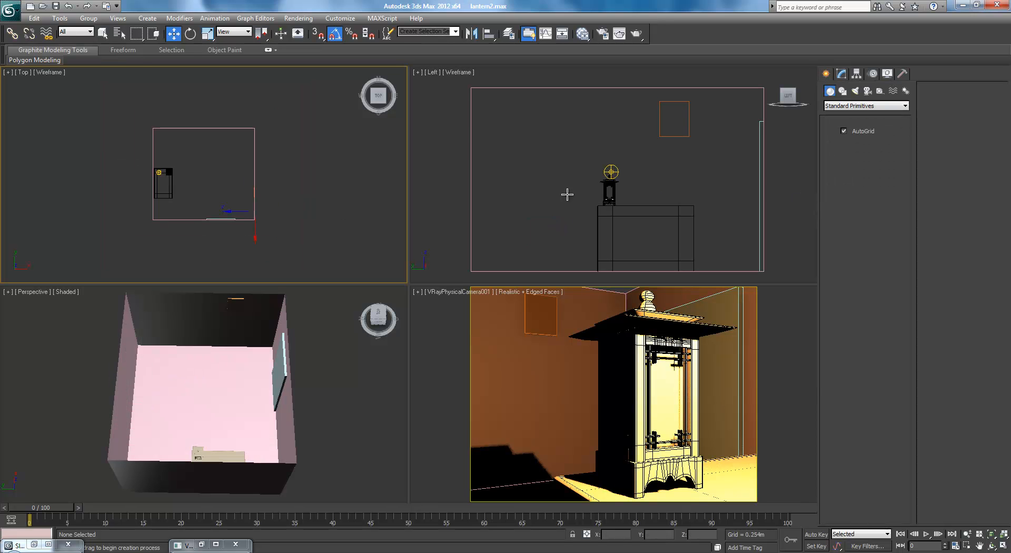
pyautogui.moveTo(292, 225); pyautogui.dragTo(290, 198, button='middle')
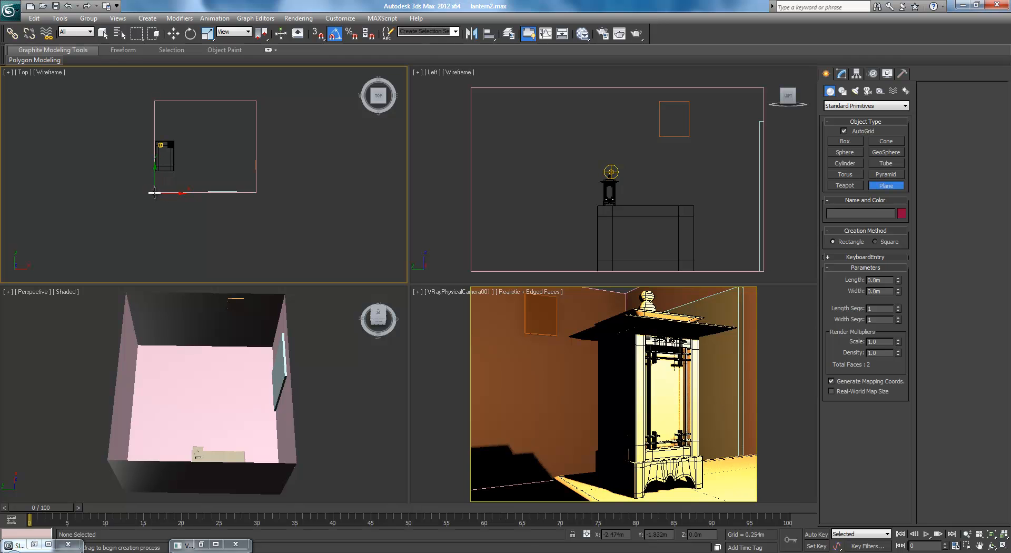
pyautogui.moveTo(155, 192); pyautogui.dragTo(257, 220)
pyautogui.scroll(-4, 585, 189)
pyautogui.click(840, 75)
# Lower the new plane in the left view to the room's floor level, at about Z -5.25 m
pyautogui.moveTo(694, 172); pyautogui.dragTo(542, 245, button='middle')
pyautogui.click(627, 209)
pyautogui.scroll(-2, 543, 246)
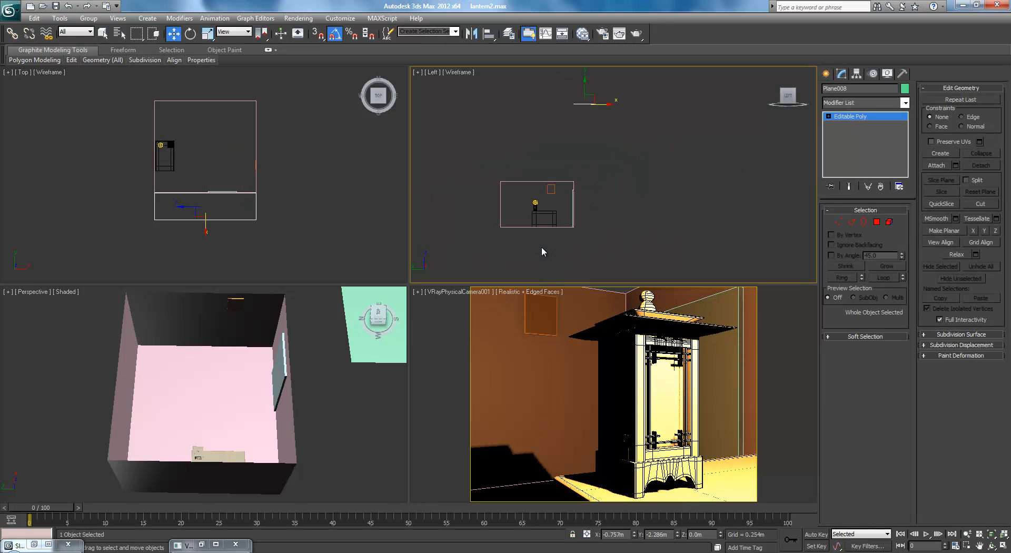
pyautogui.moveTo(585, 88); pyautogui.dragTo(588, 209)
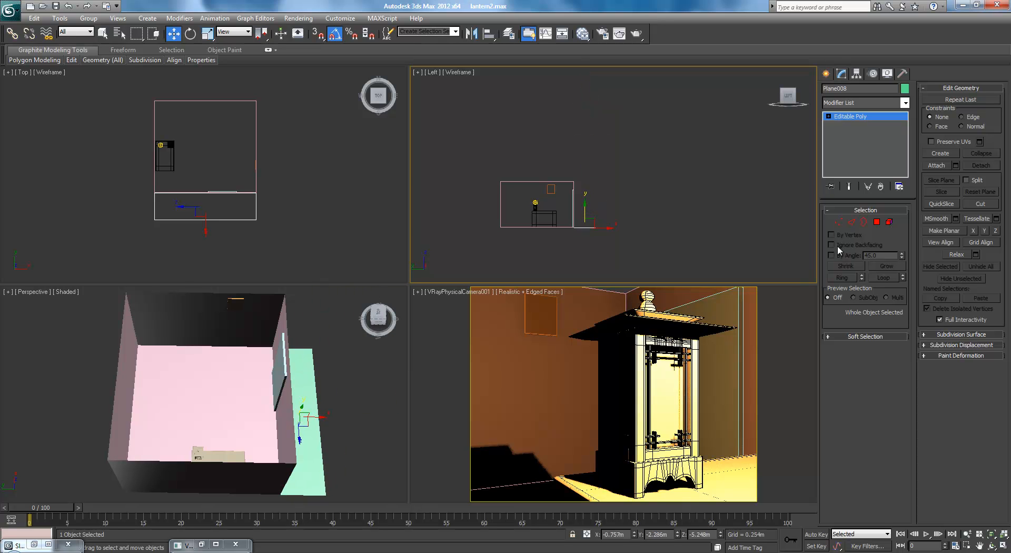
# Fine-tune the plane's height in the front view to line up with the room's floor, at about Z -5.23 m
pyautogui.click(850, 223)
pyautogui.click(316, 410)
pyautogui.rightClick(527, 200)
pyautogui.scroll(3, 520, 165)
pyautogui.moveTo(558, 230); pyautogui.dragTo(636, 184, button='middle')
pyautogui.press('f')
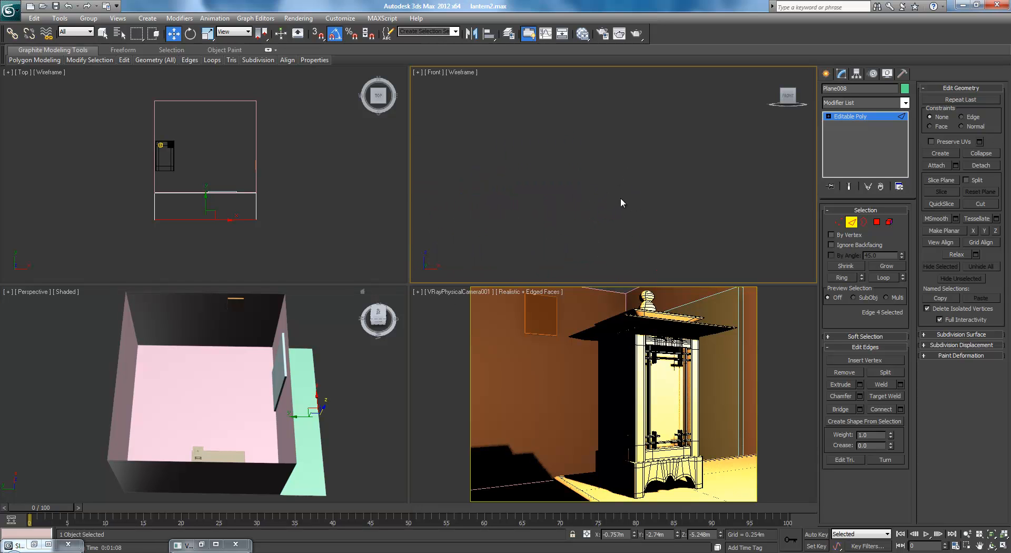
pyautogui.moveTo(667, 222); pyautogui.dragTo(650, 76, button='middle')
pyautogui.scroll(2, 663, 158)
pyautogui.click(853, 115)
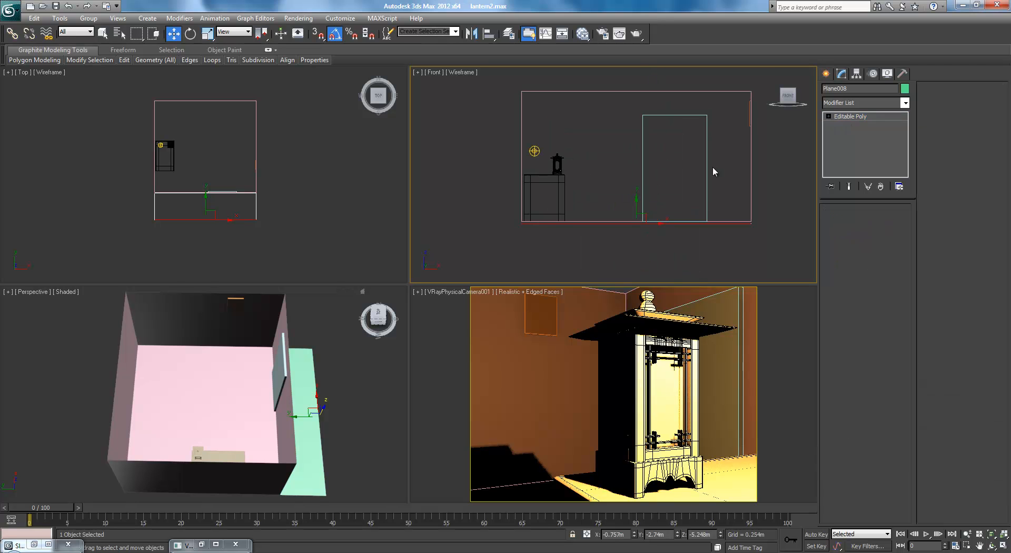
pyautogui.moveTo(635, 200); pyautogui.dragTo(635, 198)
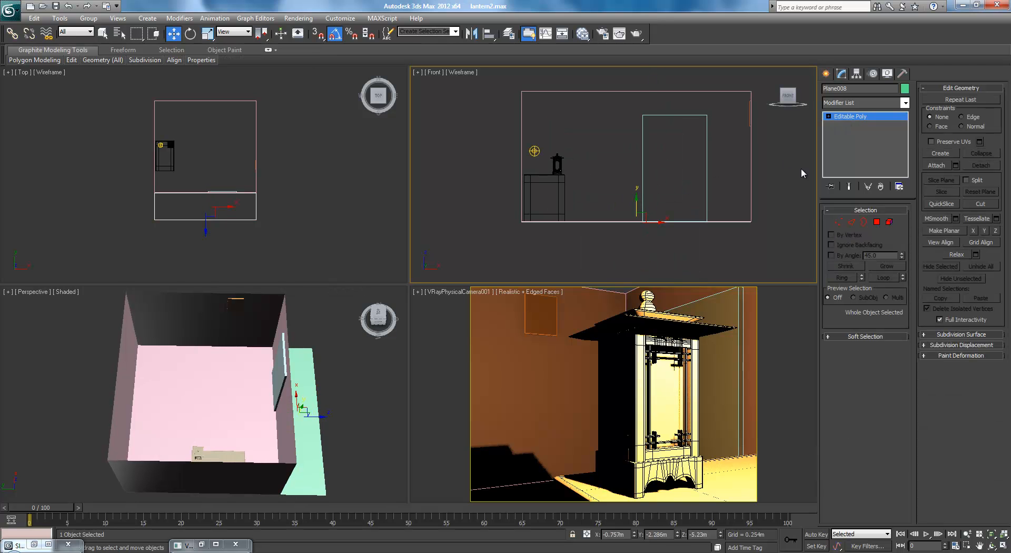
# Extrude the corridor plane's outer edge straight up to the room's ceiling height, at about Z -3.27 m, forming the corridor wall
pyautogui.click(850, 223)
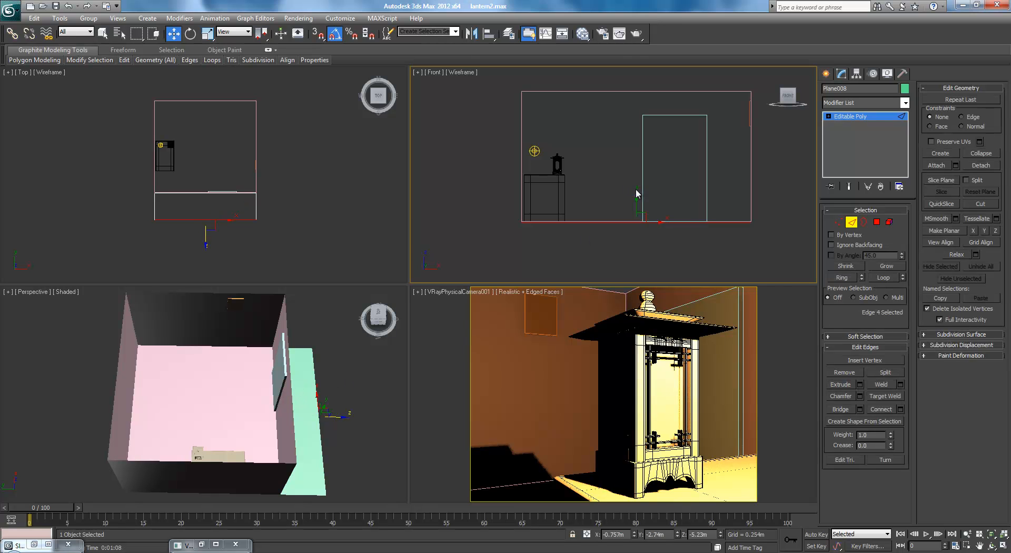
pyautogui.moveTo(637, 199); pyautogui.dragTo(645, 67)
pyautogui.rightClick(382, 372)
pyautogui.keyDown('alt'); pyautogui.moveTo(382, 371); pyautogui.dragTo(334, 358, button='middle'); pyautogui.keyUp('alt')
pyautogui.hotkey('ctrl', 'z')
pyautogui.rightClick(658, 178)
pyautogui.rightClick(304, 429)
pyautogui.keyDown('shift'); pyautogui.moveTo(283, 405); pyautogui.dragTo(289, 343); pyautogui.keyUp('shift')
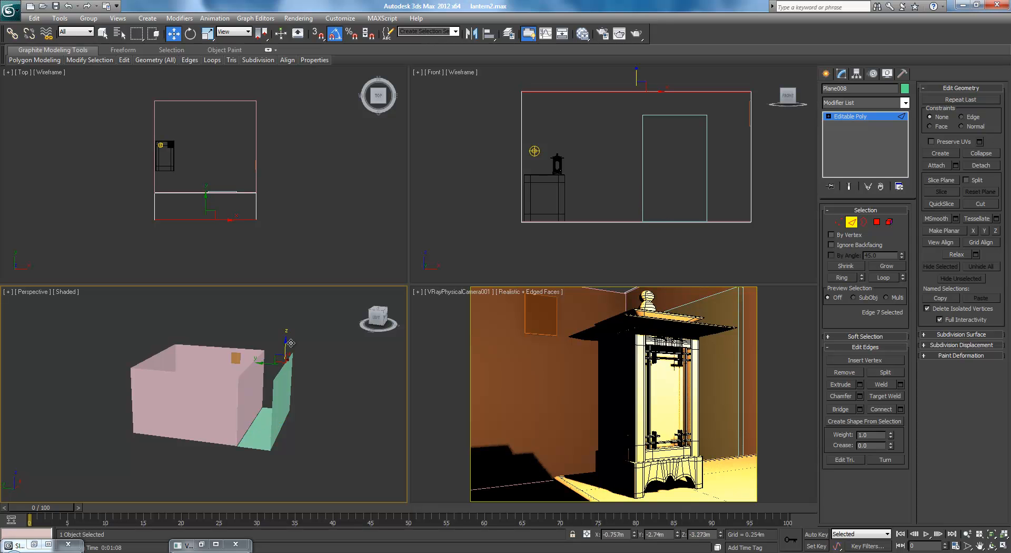
# Extend the end edges of the corridor's floor and wall past the room's picture-wall side, to about X 2.02 m
pyautogui.click(329, 428)
pyautogui.keyDown('alt'); pyautogui.moveTo(329, 427); pyautogui.dragTo(494, 451, button='middle'); pyautogui.keyUp('alt')
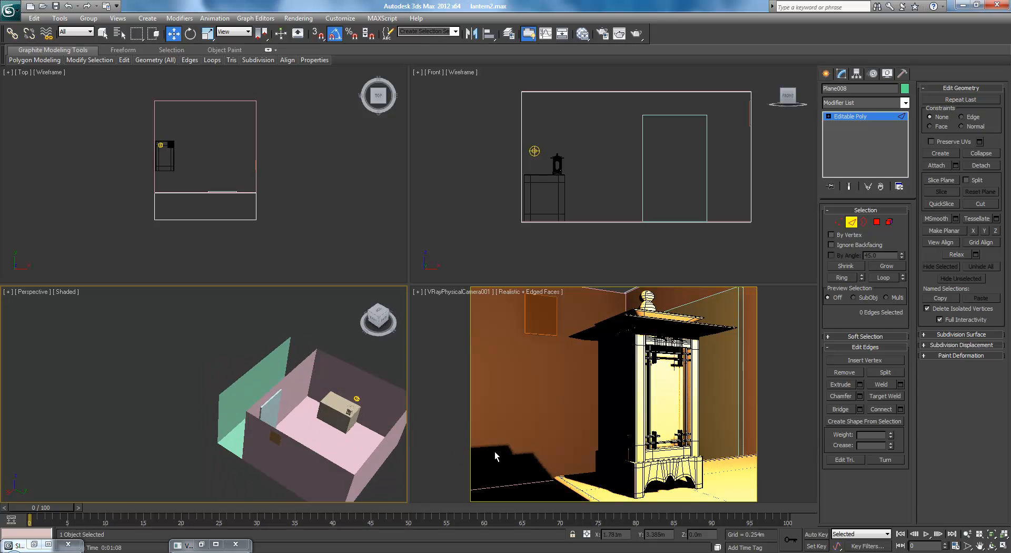
pyautogui.click(235, 454)
pyautogui.moveTo(208, 450); pyautogui.dragTo(176, 466)
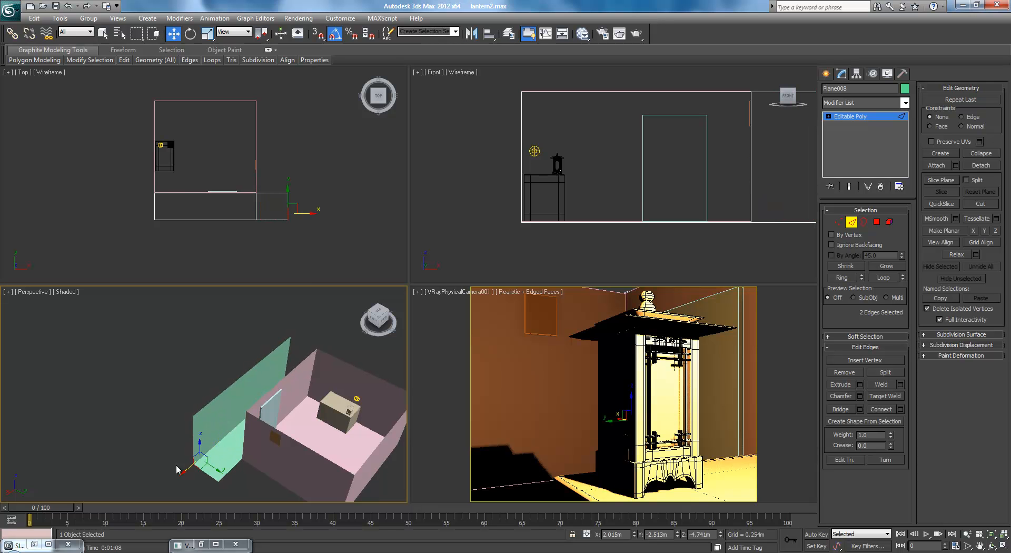
pyautogui.click(211, 340)
# Draw a plane about 0.85 m by 2.06 m on the picture wall and move it out into the room, to about X 0.42 m
pyautogui.keyDown('alt'); pyautogui.moveTo(308, 395); pyautogui.dragTo(283, 377, button='middle'); pyautogui.keyUp('alt')
pyautogui.scroll(3, 261, 410)
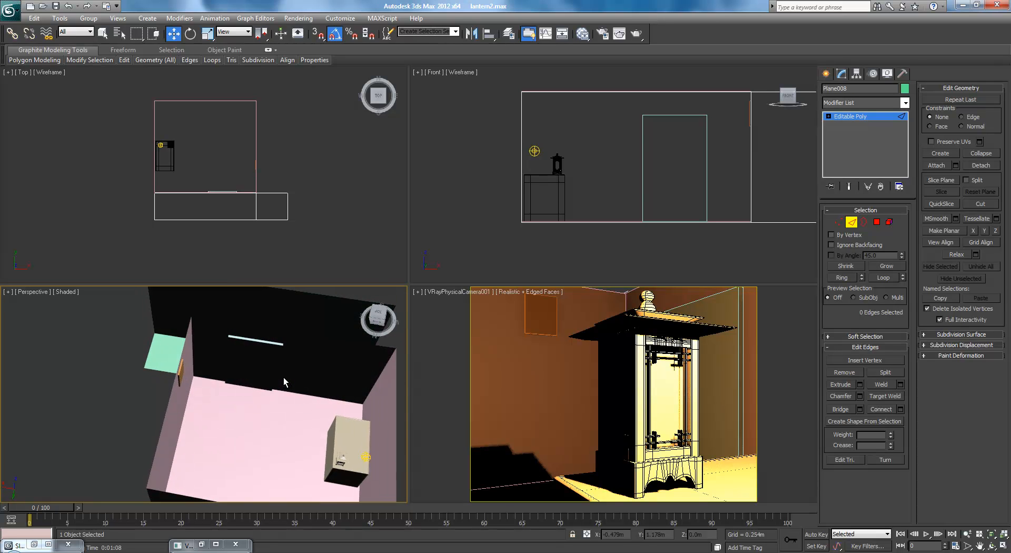
pyautogui.click(825, 74)
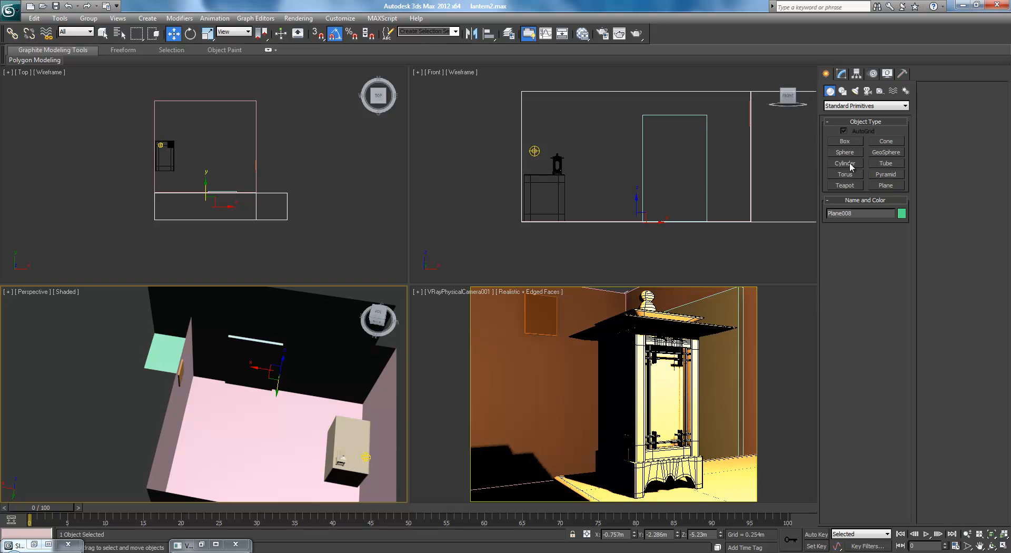
pyautogui.click(886, 185)
pyautogui.keyDown('alt'); pyautogui.moveTo(231, 463); pyautogui.dragTo(193, 409, button='middle'); pyautogui.keyUp('alt')
pyautogui.moveTo(150, 343); pyautogui.dragTo(203, 402, button='middle')
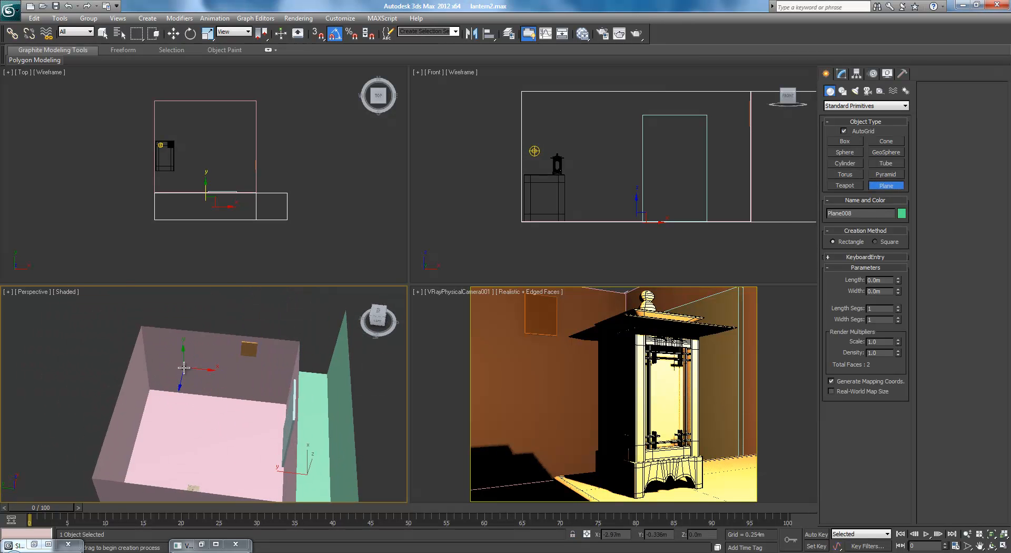
pyautogui.moveTo(168, 353); pyautogui.dragTo(260, 391)
pyautogui.press('w')
pyautogui.moveTo(221, 358); pyautogui.dragTo(216, 376)
# Set the new plane's width segments to 6 and display edged faces in the perspective view
pyautogui.click(841, 77)
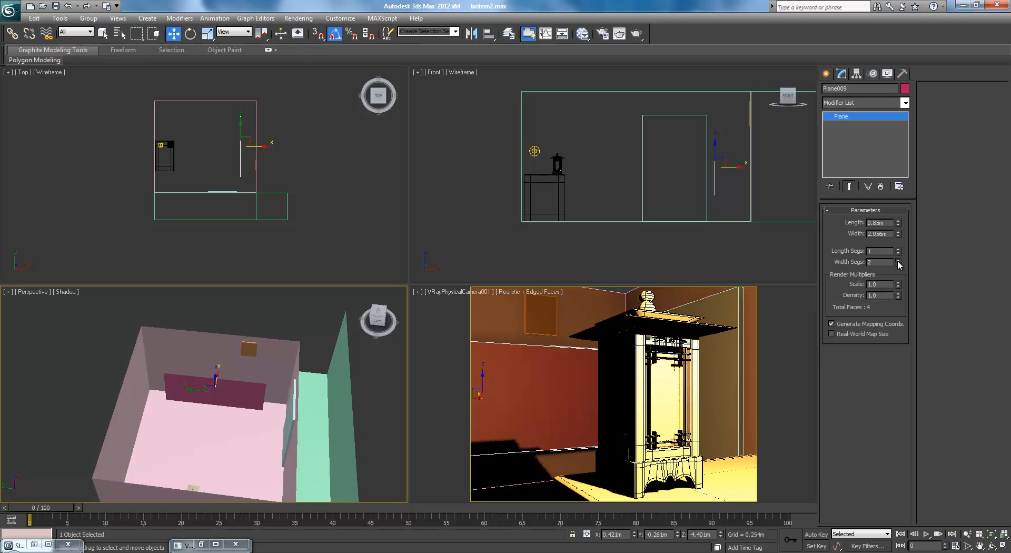
pyautogui.click(898, 259)
pyautogui.click(898, 259)
pyautogui.click(898, 260)
pyautogui.click(898, 260)
pyautogui.click(898, 259)
pyautogui.moveTo(322, 379); pyautogui.dragTo(334, 370, button='middle')
pyautogui.press('F4')
pyautogui.scroll(5, 312, 379)
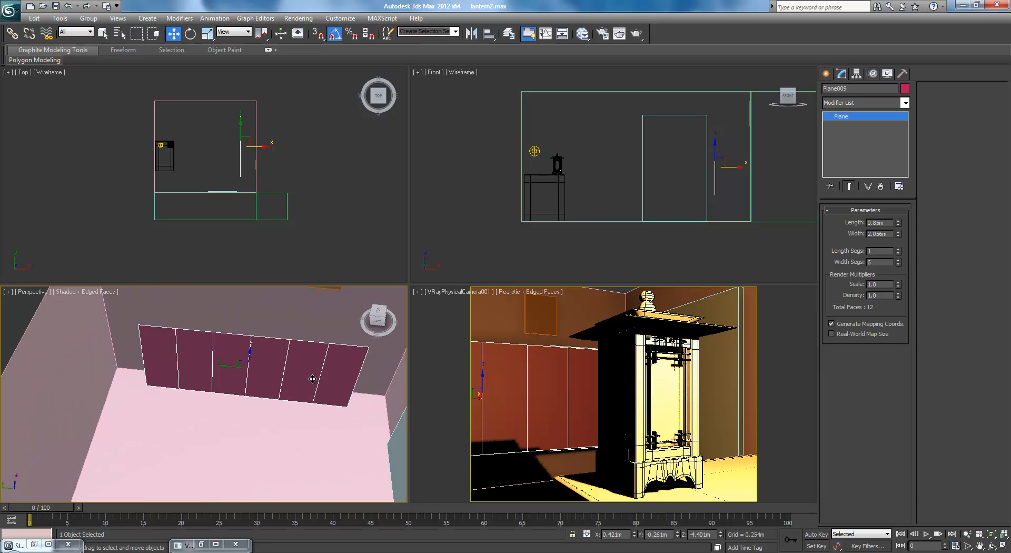
# Convert the six-segment plane to Editable Poly and enable sub-object editing
pyautogui.click(827, 76)
pyautogui.click(846, 142)
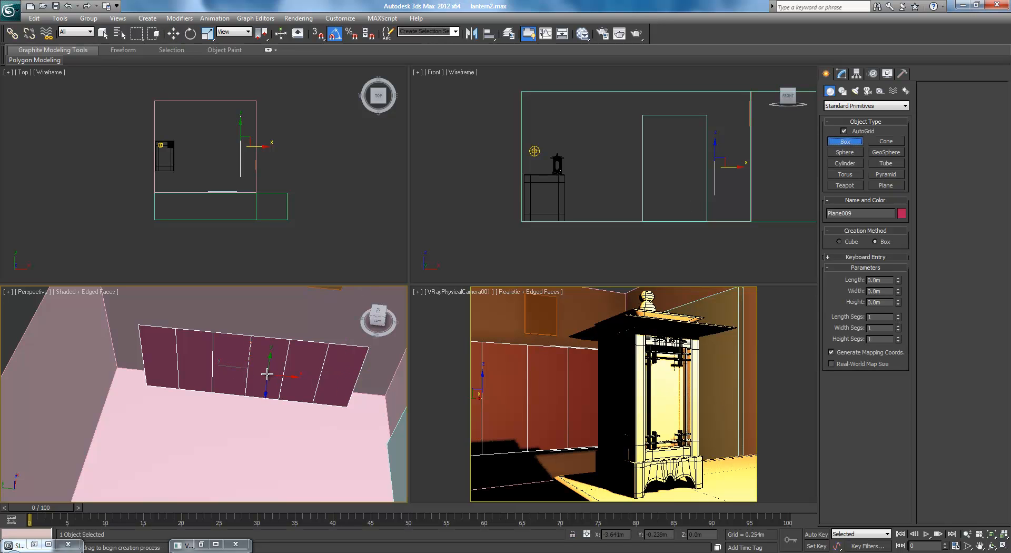
pyautogui.press('w')
pyautogui.moveTo(263, 379); pyautogui.dragTo(242, 391, button='middle')
pyautogui.hotkey('ctrl', 'e')
pyautogui.press('2')
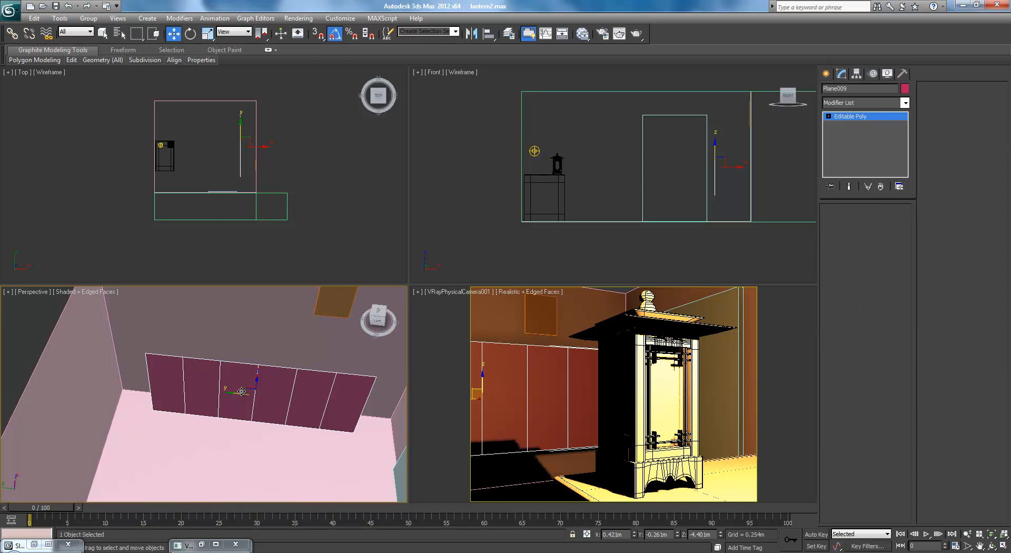
# Move every other vertical row of vertices toward the picture wall, to about X 0.61 m, folding the plane into a zigzag screen
pyautogui.scroll(4, 253, 154)
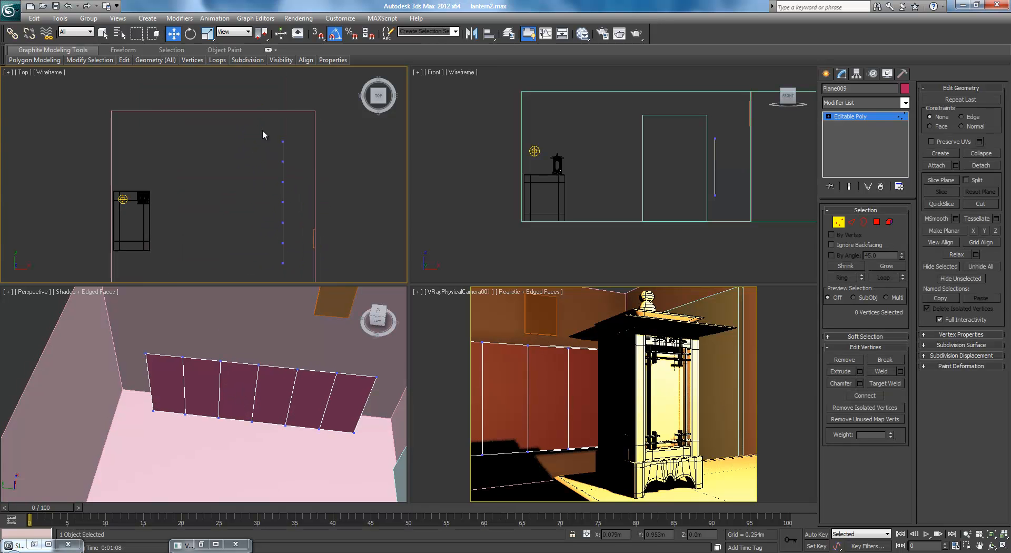
pyautogui.moveTo(309, 153); pyautogui.dragTo(309, 154)
pyautogui.keyDown('ctrl'); pyautogui.click(282, 182); pyautogui.keyUp('ctrl')
pyautogui.keyDown('ctrl'); pyautogui.click(282, 223); pyautogui.keyUp('ctrl')
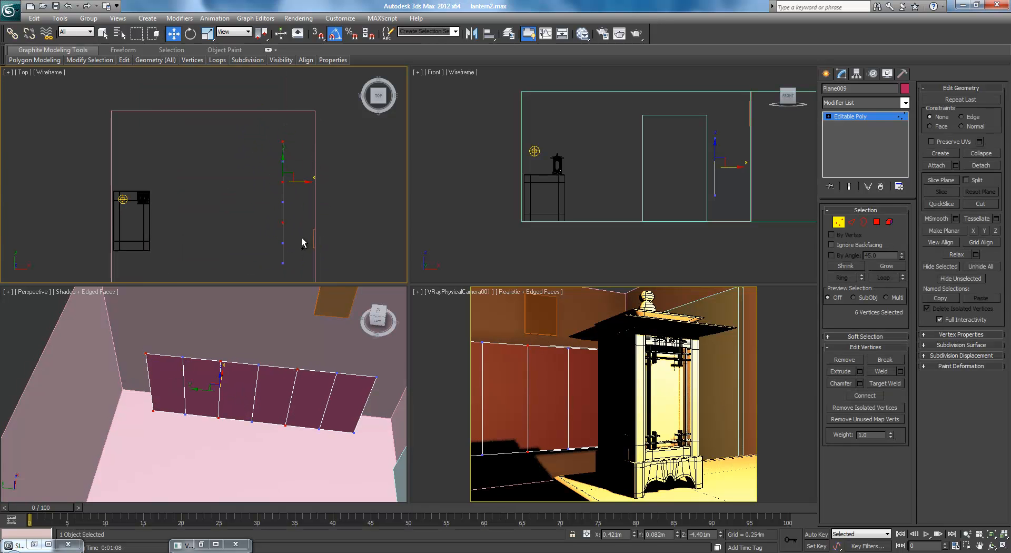
pyautogui.keyDown('ctrl'); pyautogui.click(283, 264); pyautogui.keyUp('ctrl')
pyautogui.moveTo(301, 202); pyautogui.dragTo(321, 201)
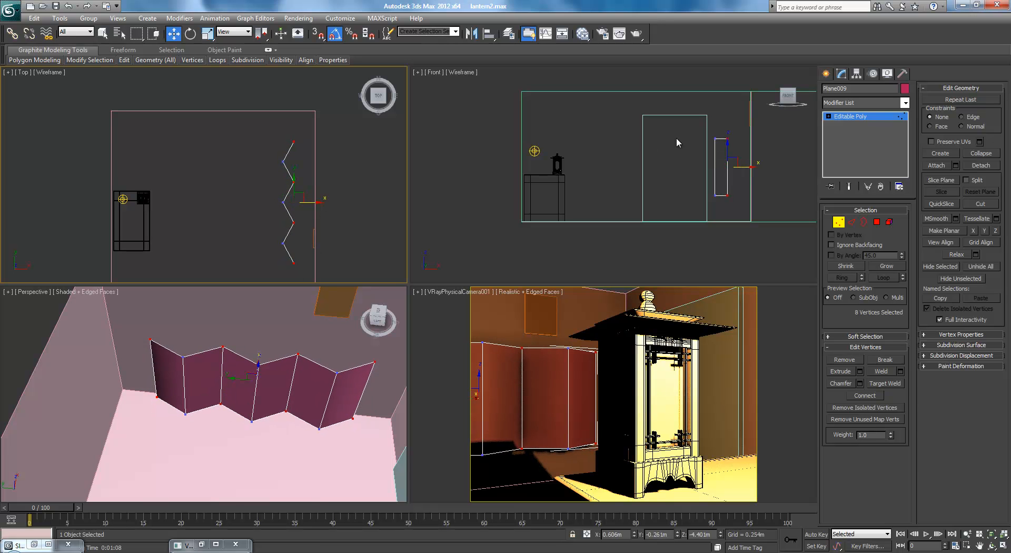
# Lower the folding screen onto the room's floor and raise its top vertices to about Z -4.08 m
pyautogui.click(877, 117)
pyautogui.moveTo(718, 150); pyautogui.dragTo(679, 168, button='middle')
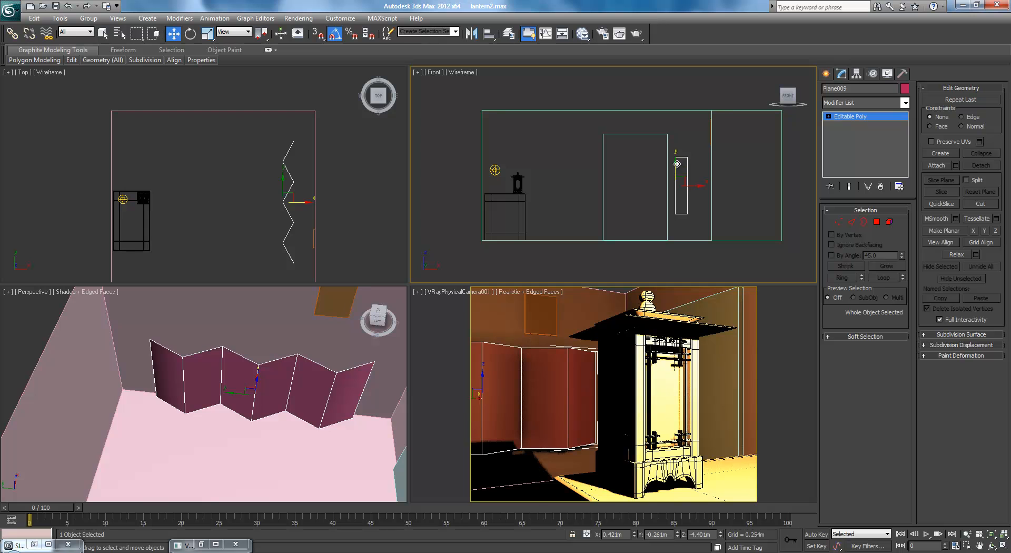
pyautogui.moveTo(675, 177); pyautogui.dragTo(780, 230)
pyautogui.click(838, 221)
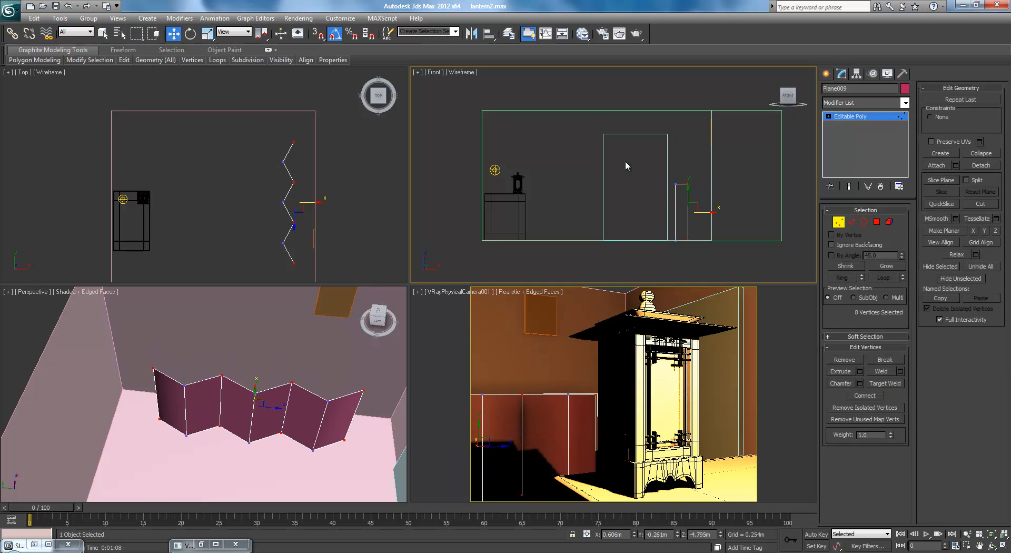
pyautogui.moveTo(684, 169); pyautogui.dragTo(688, 148)
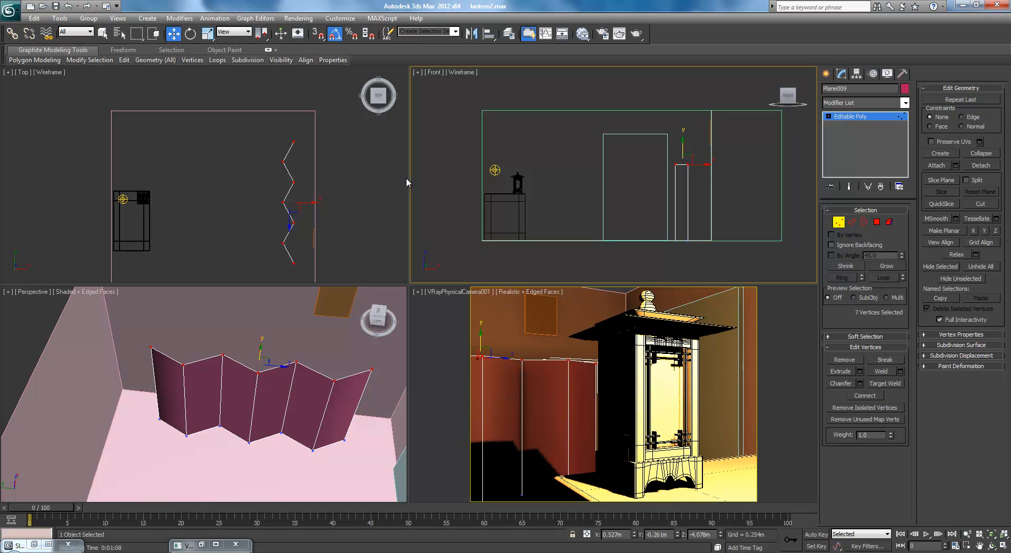
# Slide the whole folding screen along the picture wall to about Y -0.07 m and deselect it
pyautogui.click(876, 117)
pyautogui.moveTo(233, 407); pyautogui.dragTo(243, 404, button='middle')
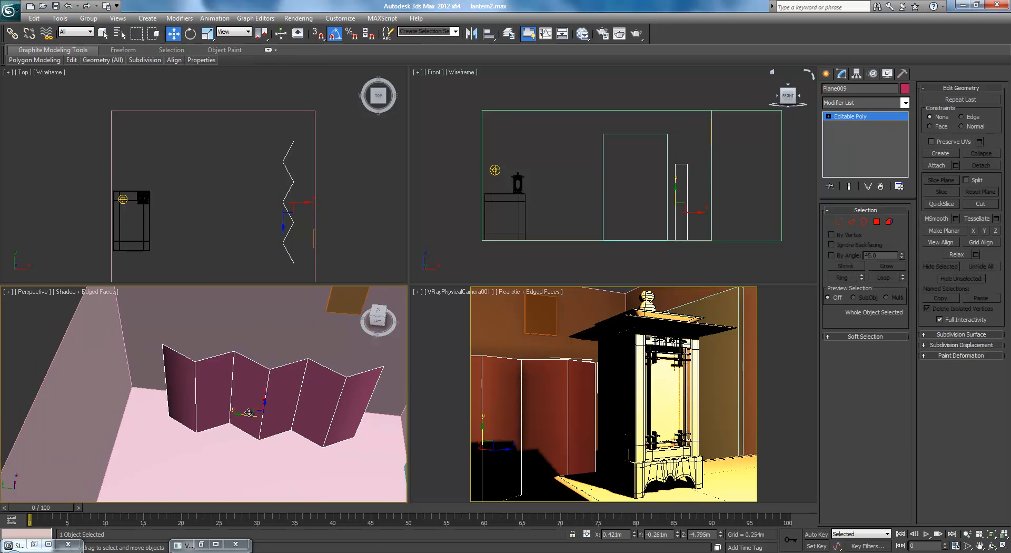
pyautogui.moveTo(244, 415); pyautogui.dragTo(225, 413)
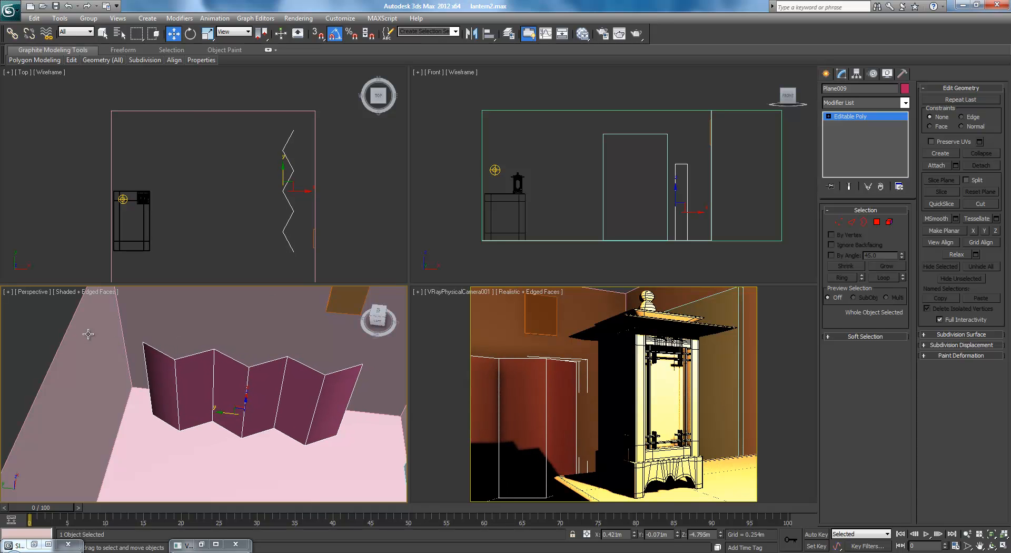
pyautogui.click(22, 353)
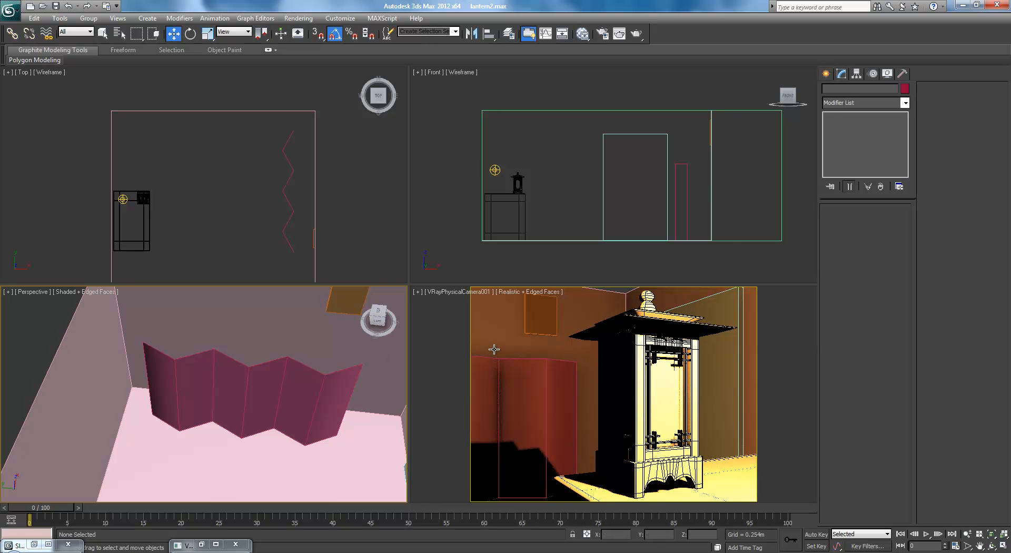
# Assign the light grey Arch & Design material to the room and folding screen, and the brown one to the wall picture
pyautogui.press('m')
pyautogui.moveTo(481, 228); pyautogui.dragTo(471, 227)
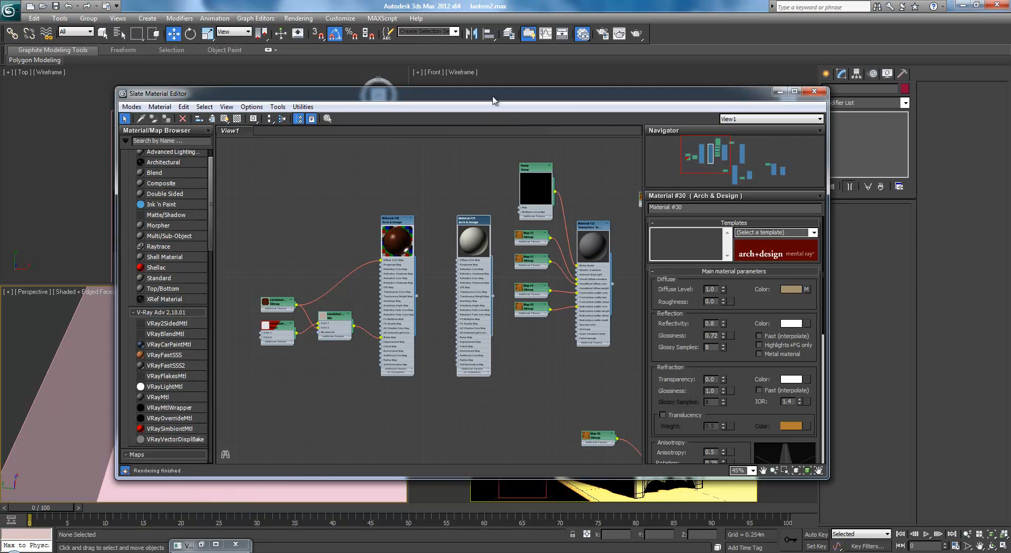
pyautogui.moveTo(494, 100); pyautogui.dragTo(669, 88)
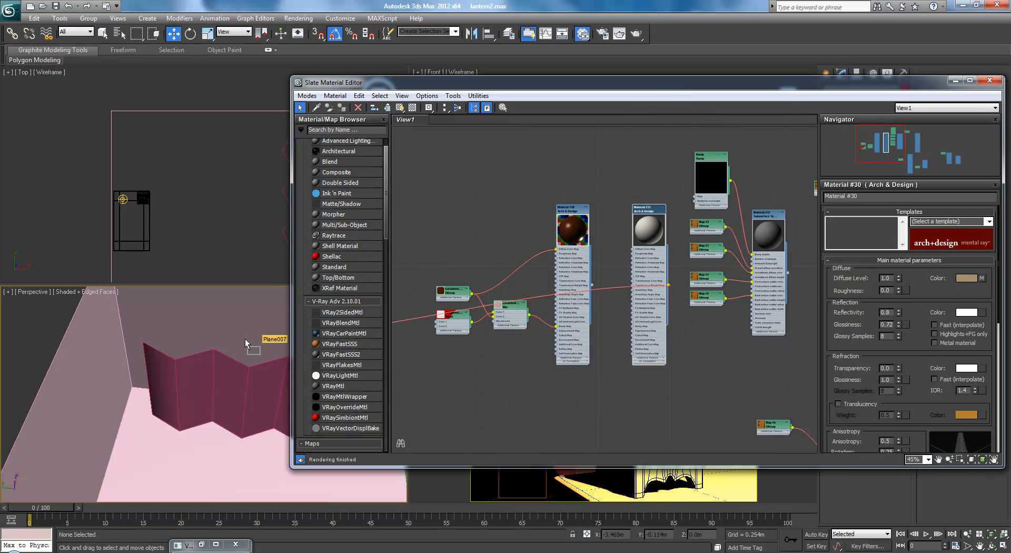
pyautogui.moveTo(471, 88); pyautogui.dragTo(586, 86)
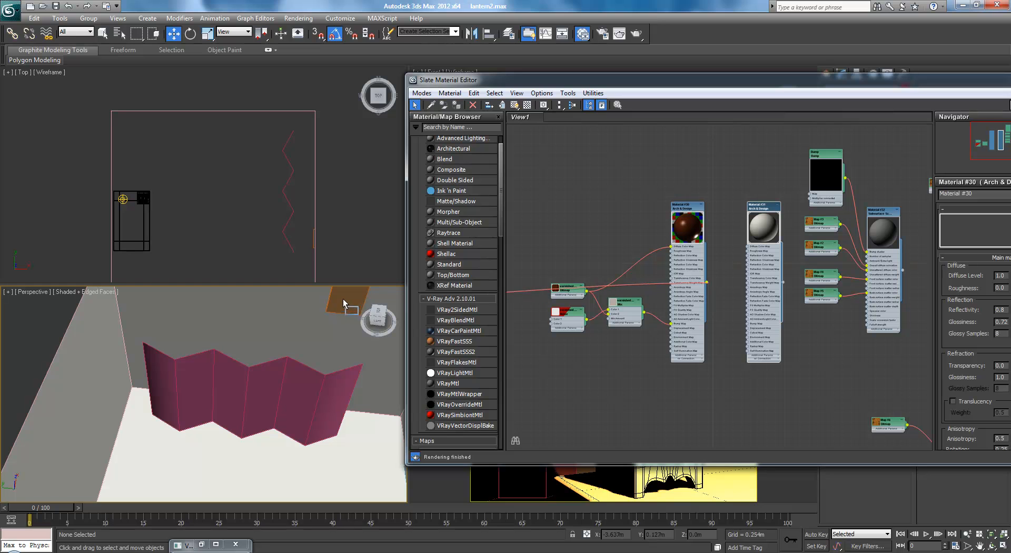
pyautogui.moveTo(376, 316); pyautogui.dragTo(304, 319)
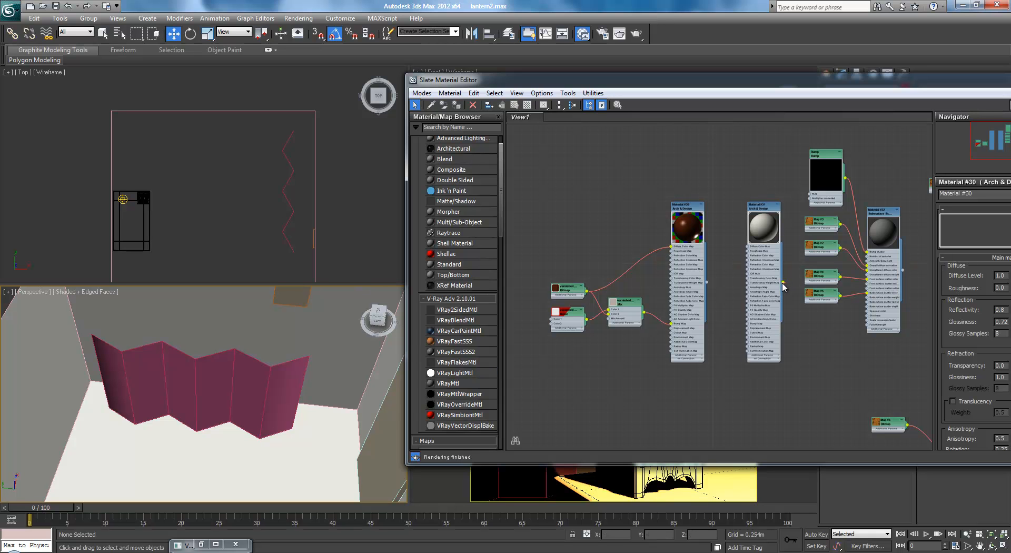
pyautogui.moveTo(784, 287); pyautogui.dragTo(267, 369)
pyautogui.moveTo(850, 80); pyautogui.dragTo(476, 88)
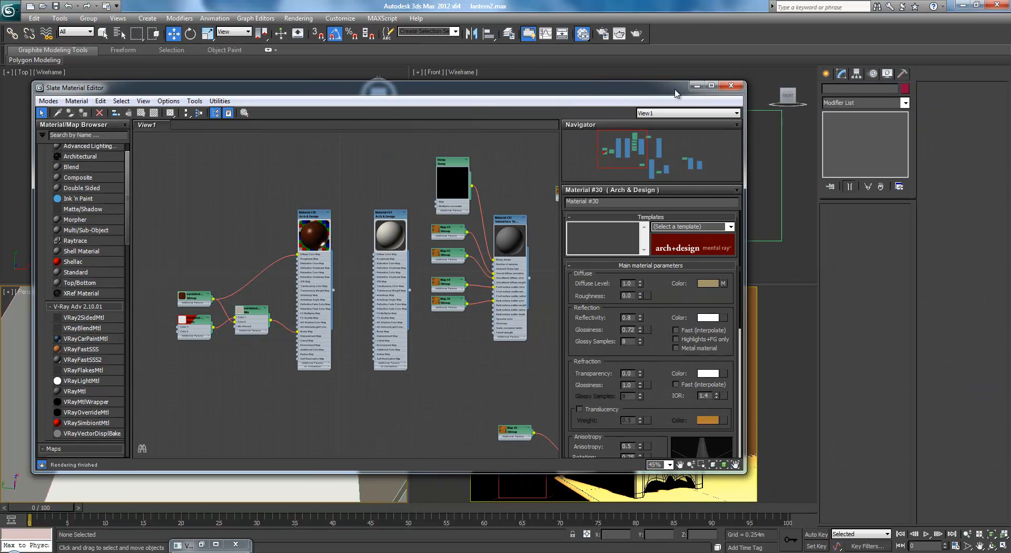
pyautogui.click(696, 86)
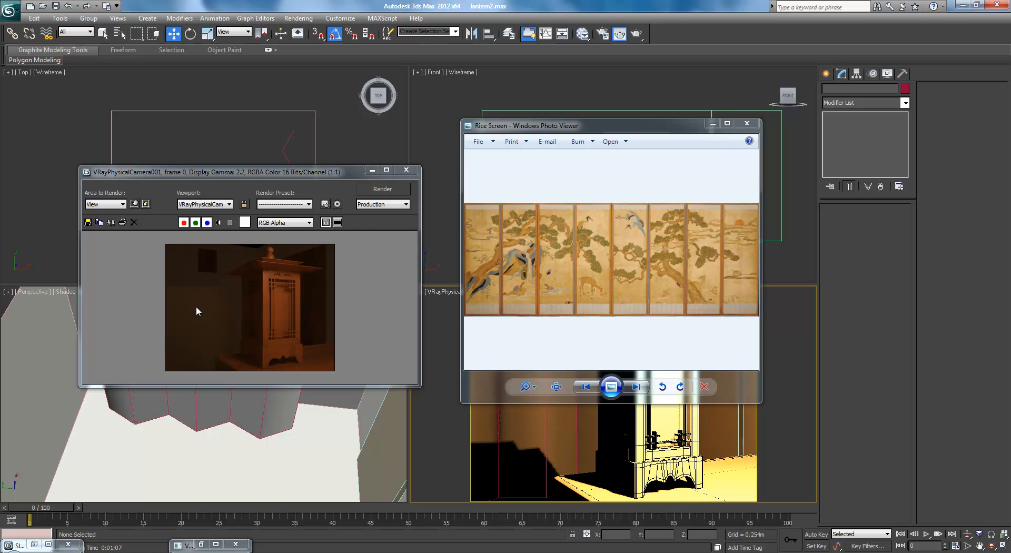
# Compare the camera render with the Lantern Reference photo and close the Rice Screen image
pyautogui.moveTo(1010, 215); pyautogui.dragTo(486, 210)
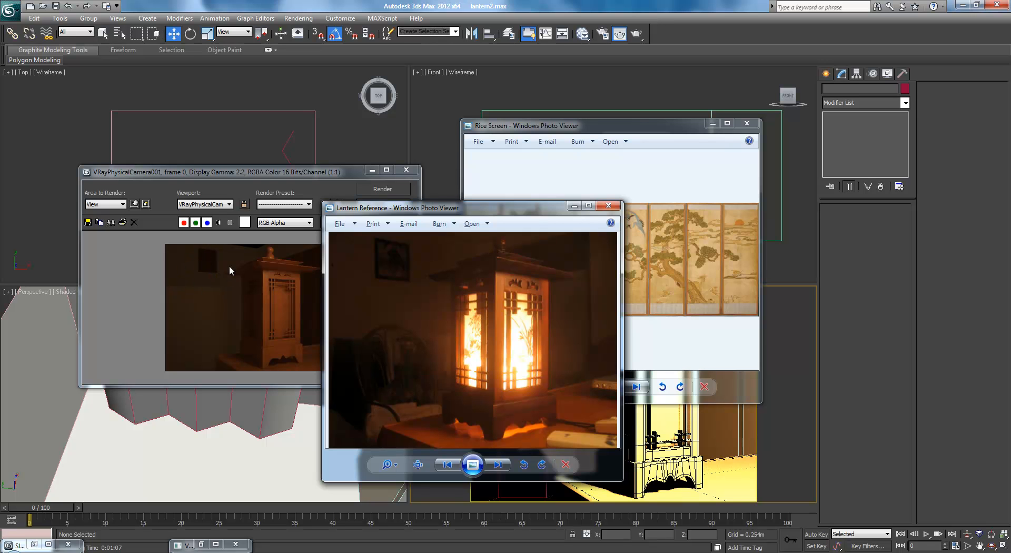
pyautogui.moveTo(474, 207); pyautogui.dragTo(1010, 210)
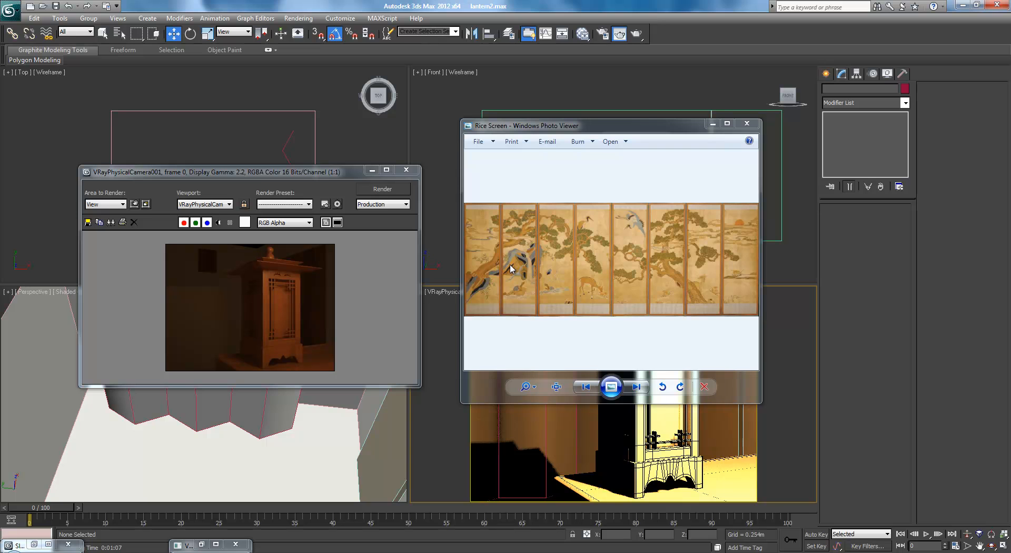
pyautogui.click(738, 124)
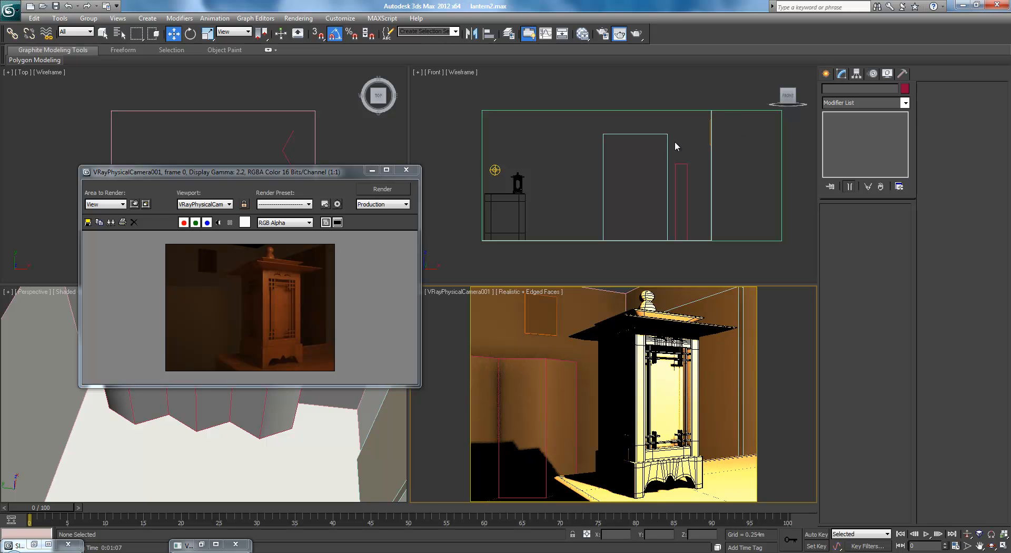
# Add a new VRayMtl node to an empty area of the Slate Material Editor graph
pyautogui.press('m')
pyautogui.press('m')
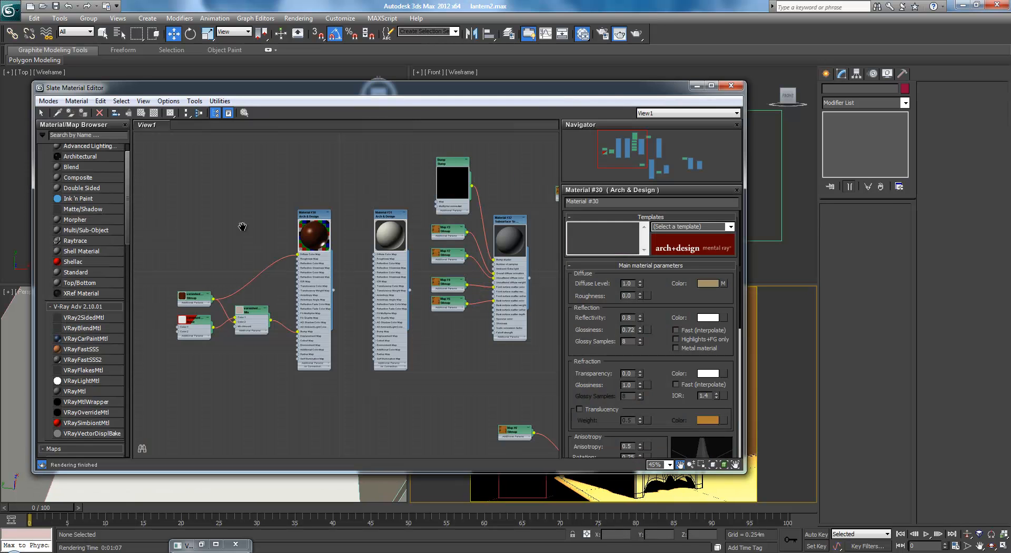
pyautogui.moveTo(242, 227); pyautogui.dragTo(304, 229, button='middle')
pyautogui.scroll(-1, 303, 228)
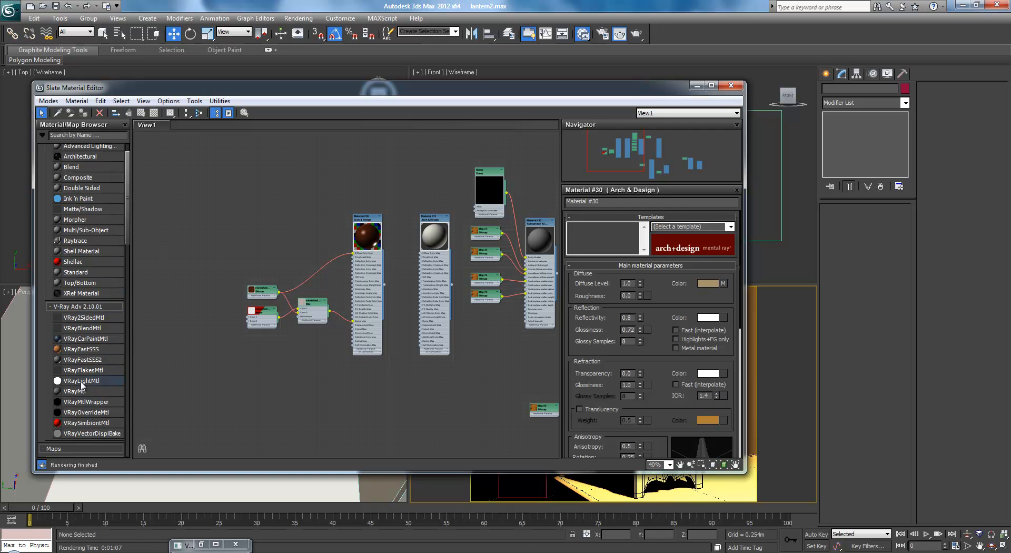
pyautogui.moveTo(74, 391); pyautogui.dragTo(192, 223)
pyautogui.moveTo(269, 165); pyautogui.dragTo(402, 187, button='middle')
pyautogui.scroll(5, 337, 226)
# Load the Rice Screen image from the Korean Lantern references as the VRayMtl's diffuse bitmap and assign the material to the folding screen
pyautogui.moveTo(296, 222); pyautogui.dragTo(242, 210)
pyautogui.moveTo(316, 214)
pyautogui.click(369, 86)
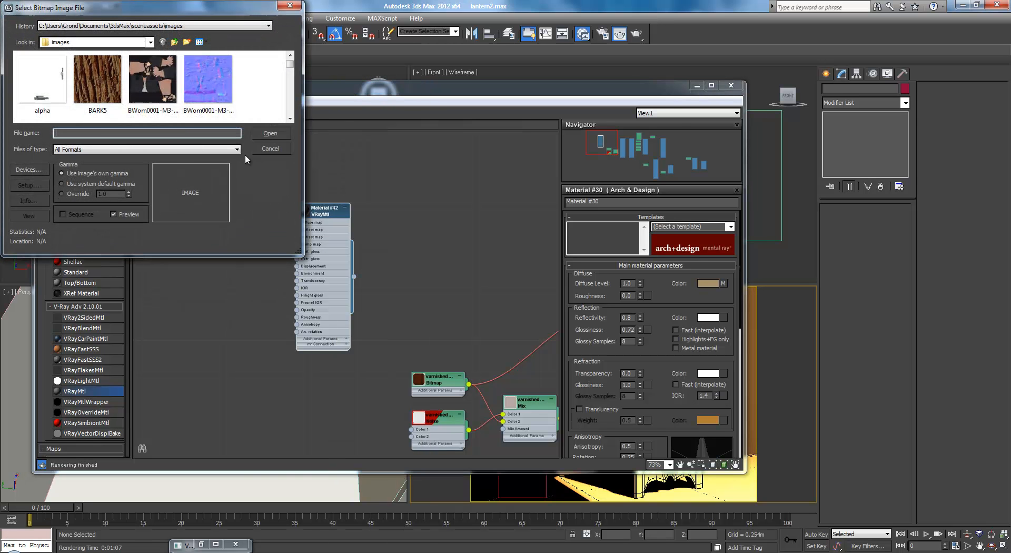
pyautogui.click(171, 26)
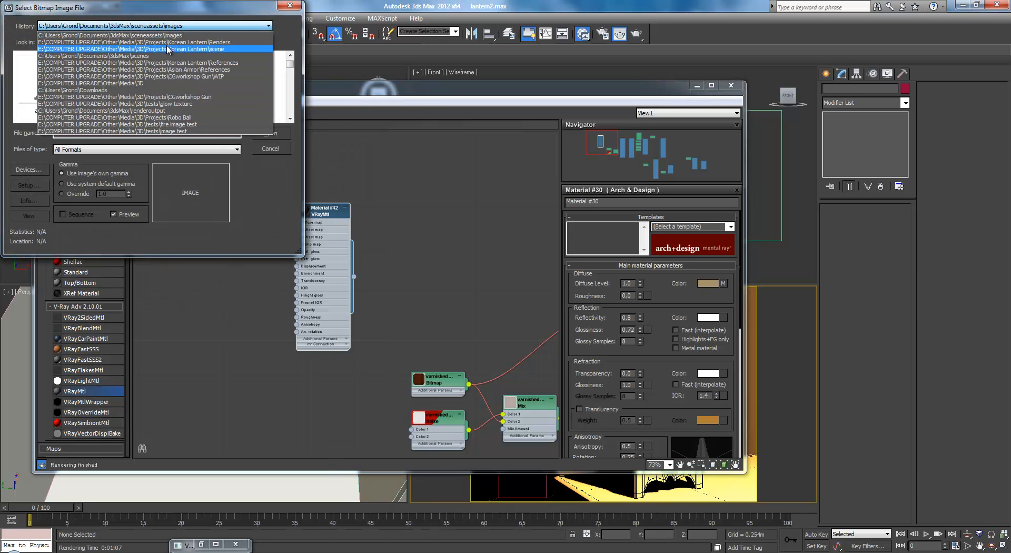
pyautogui.click(167, 49)
pyautogui.doubleClick(76, 83)
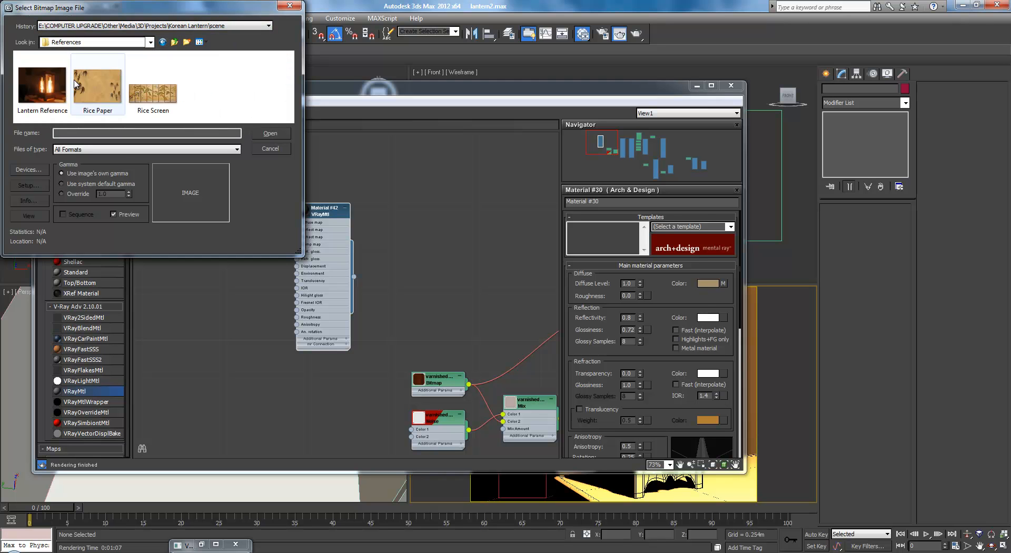
pyautogui.click(153, 93)
pyautogui.click(264, 133)
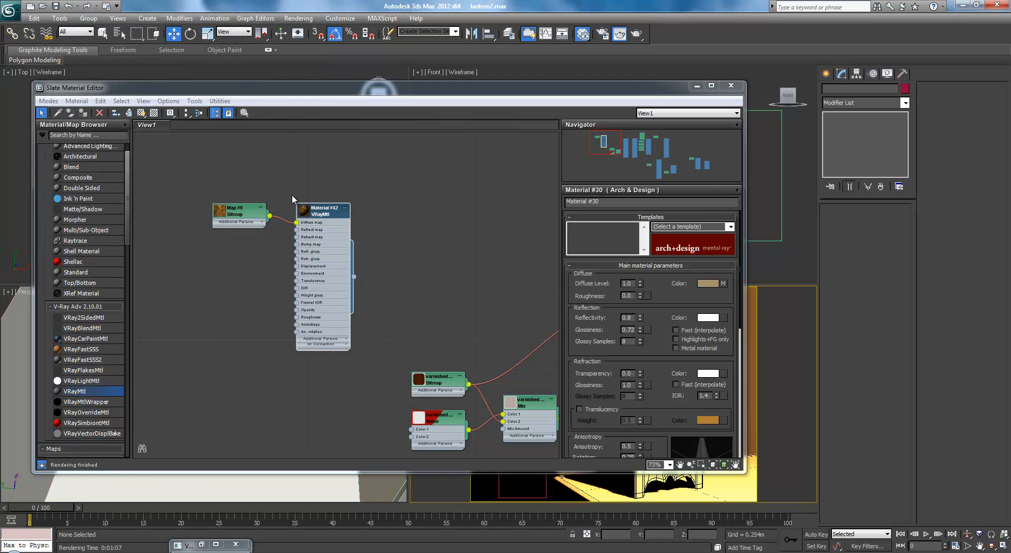
pyautogui.moveTo(354, 276); pyautogui.dragTo(517, 495)
pyautogui.click(697, 85)
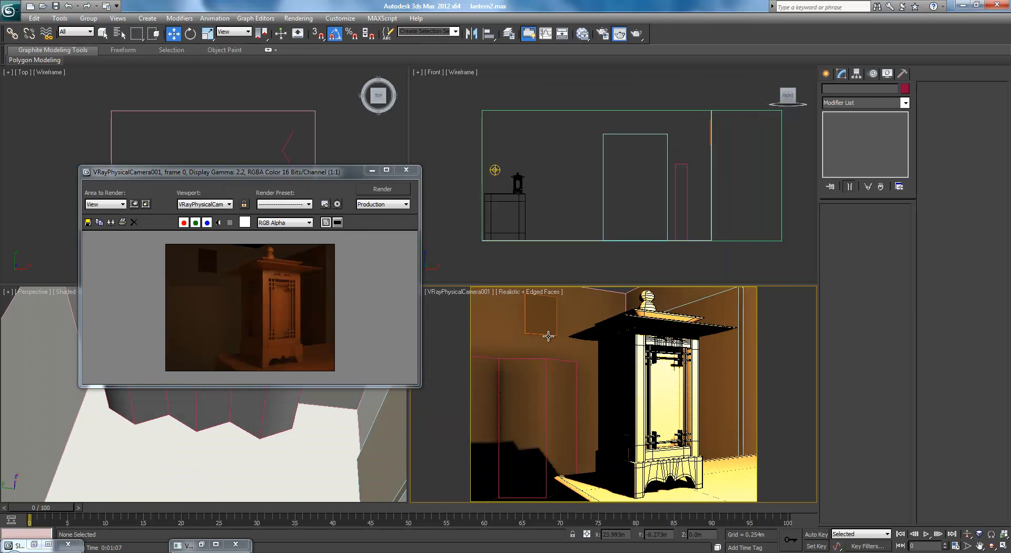